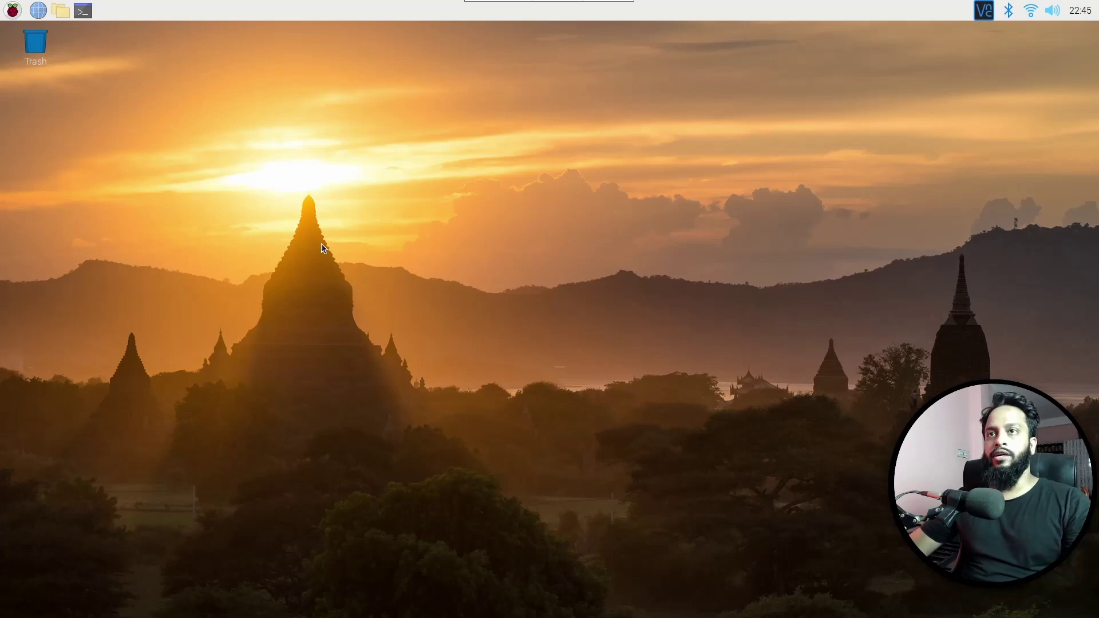
- Run ifconfig in a new terminal and highlight eth0's address 192.168.0.106
click(82, 11)
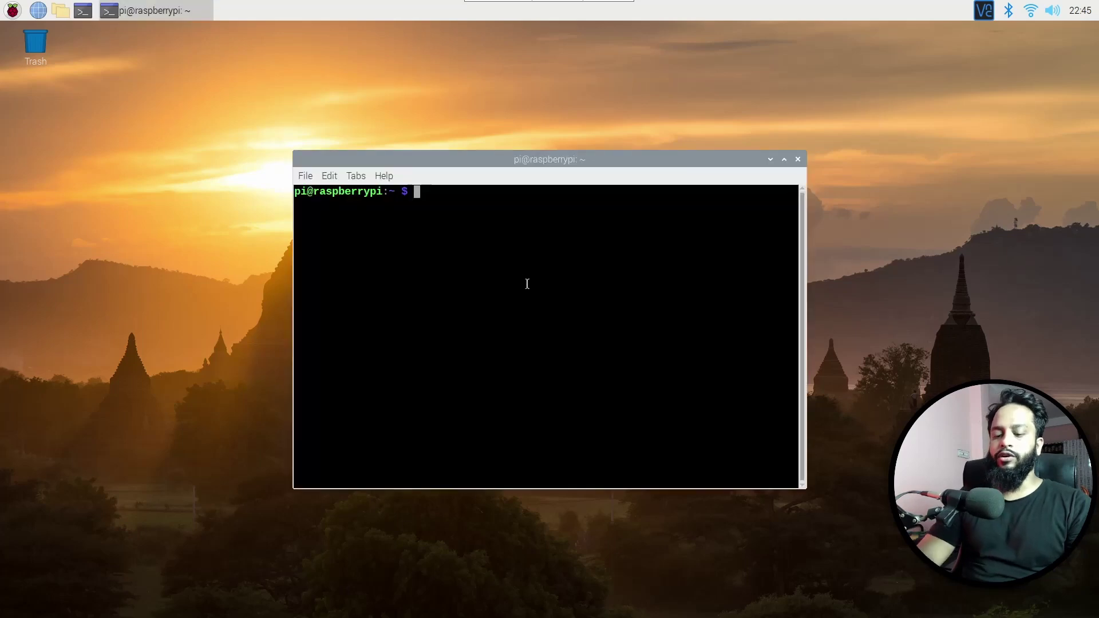
text(ifconfig)
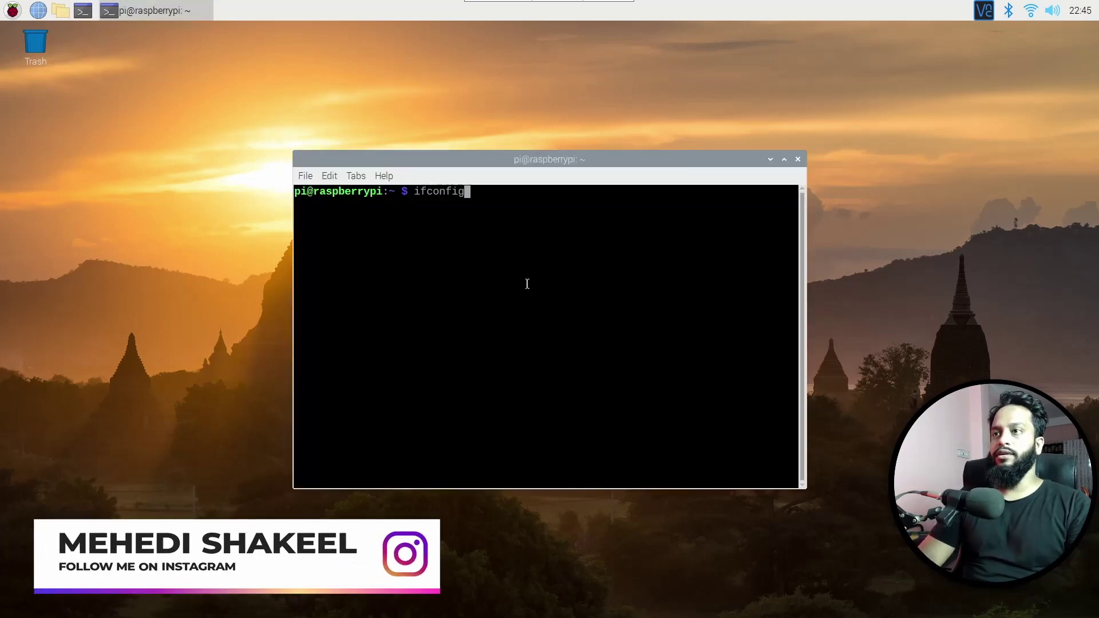
key(Return)
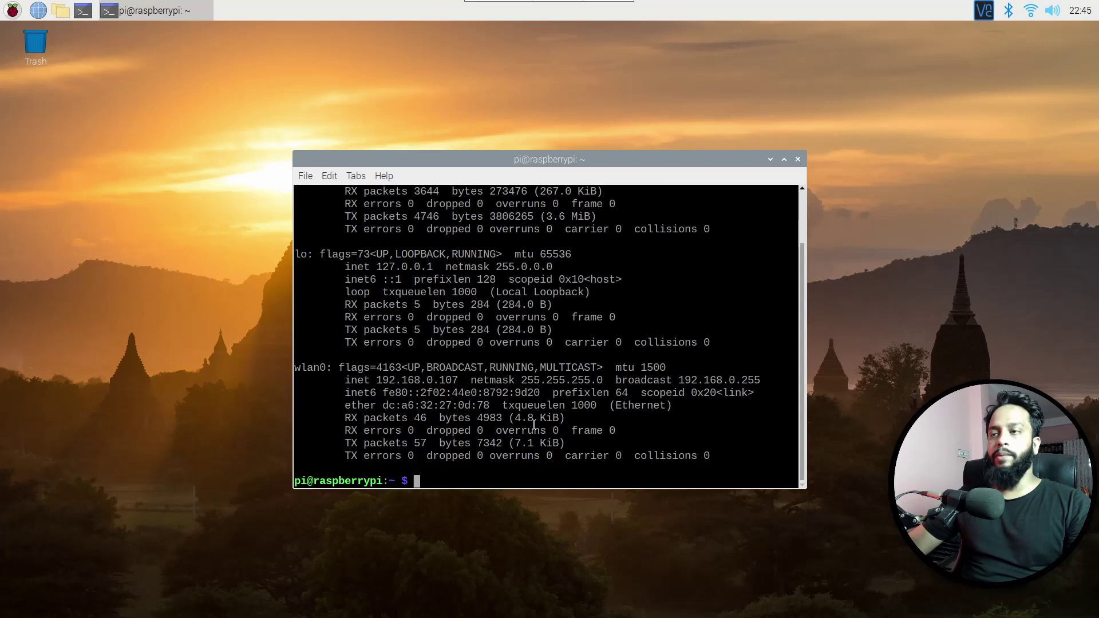
scroll(466, 405, up, 2)
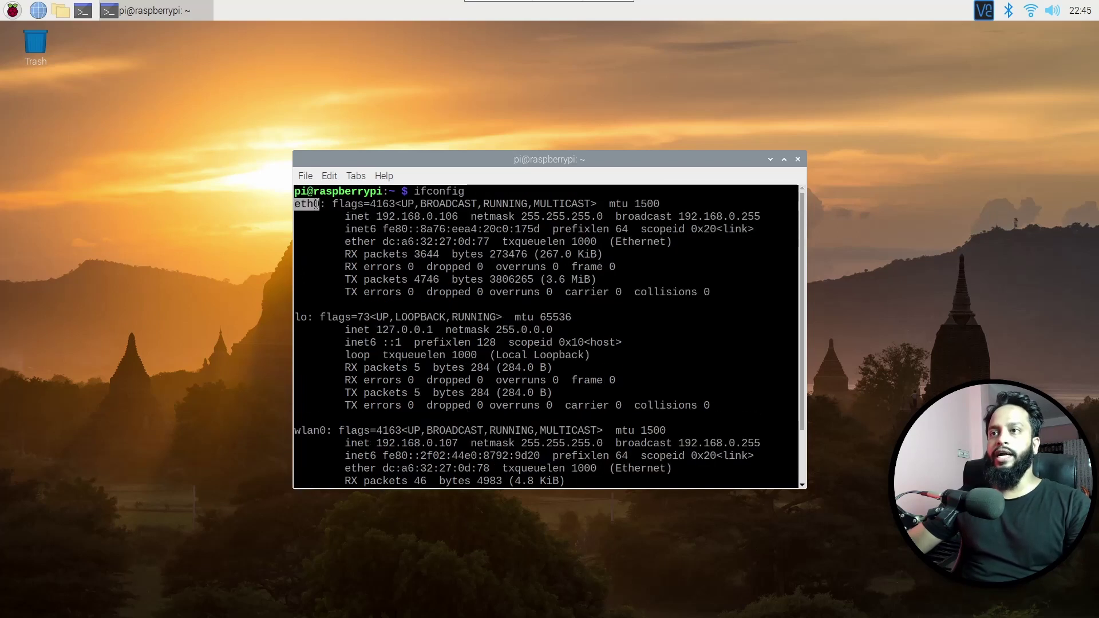
drag(377, 217, 453, 217)
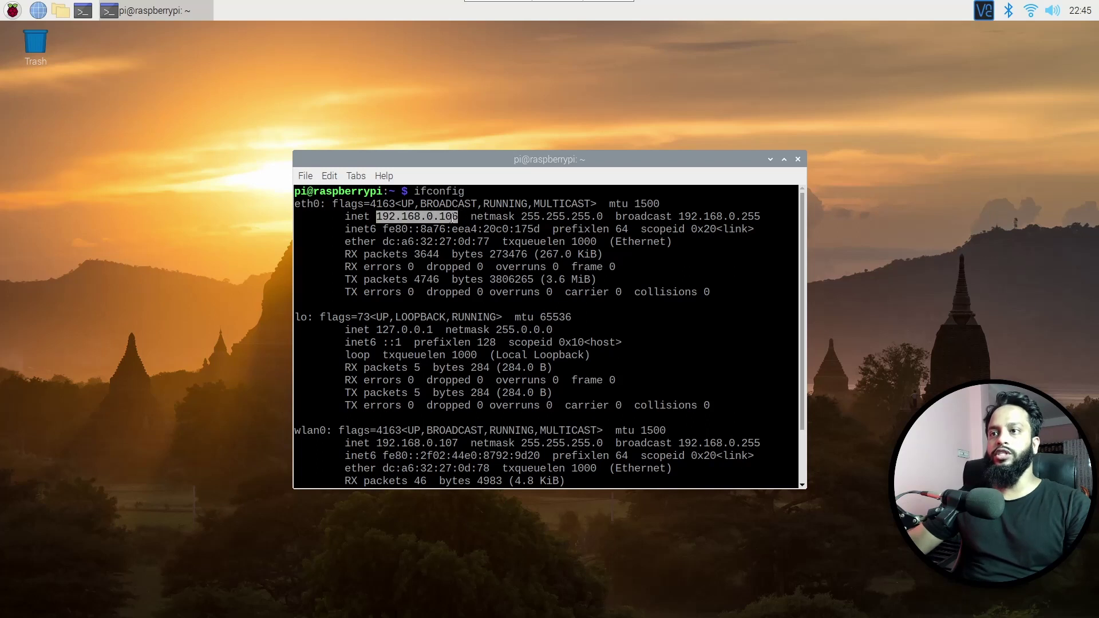
scroll(394, 368, down, 2)
scroll(394, 368, down, 3)
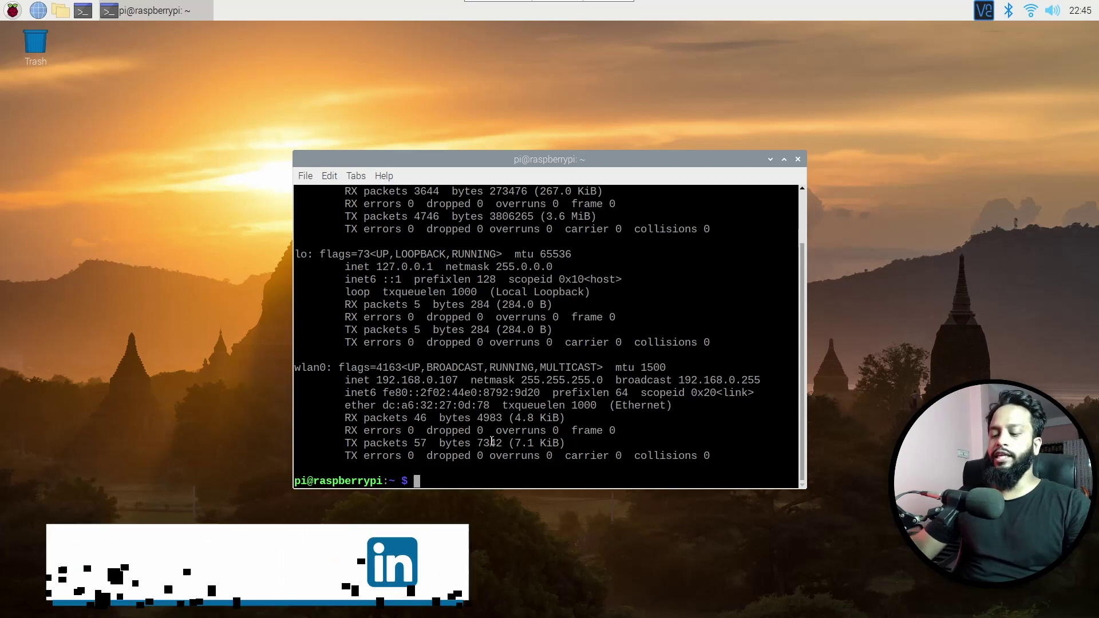
- Print and highlight addresses 192.168.0.106 and 192.168.0.107 with hostname -I, then clear the screen
key(ctrl+l)
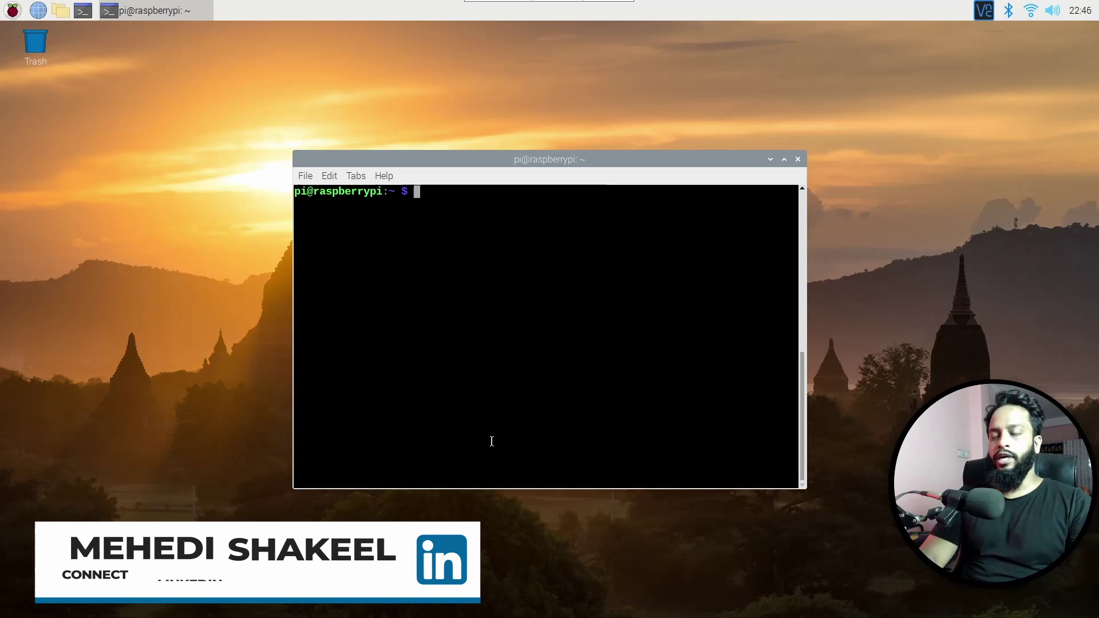
text(hostna)
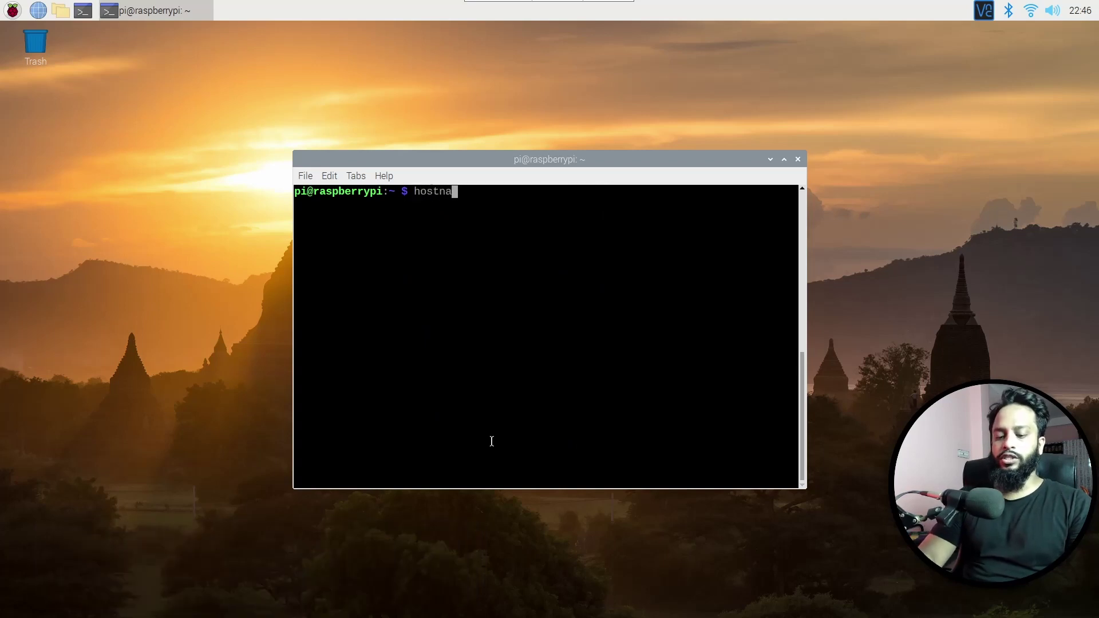
text(me -)
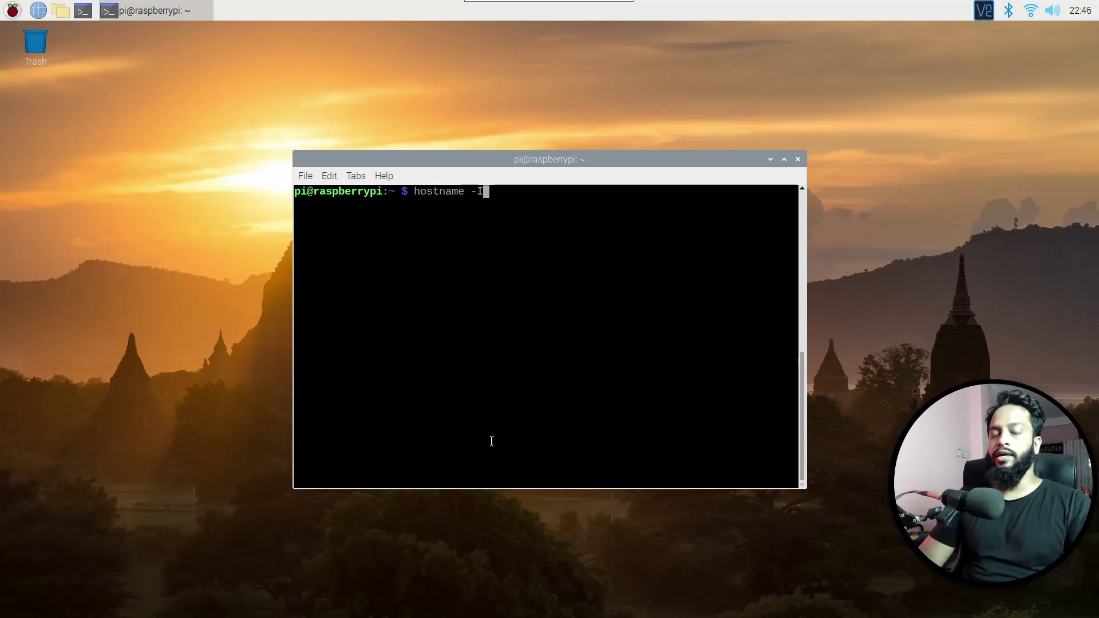
text(I)
key(Return)
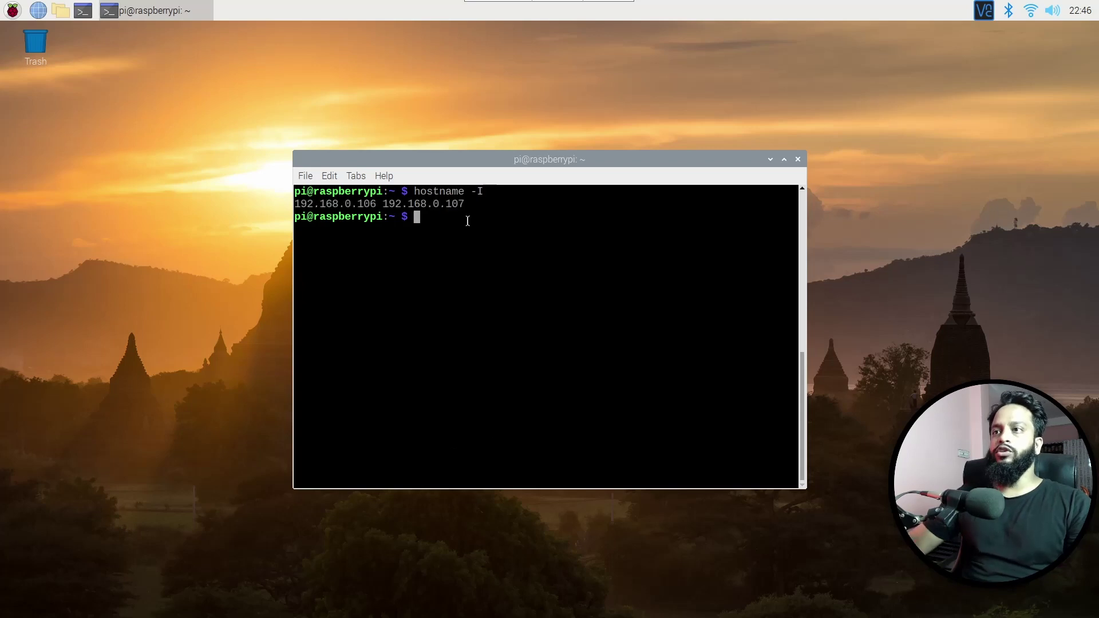
drag(455, 206, 296, 205)
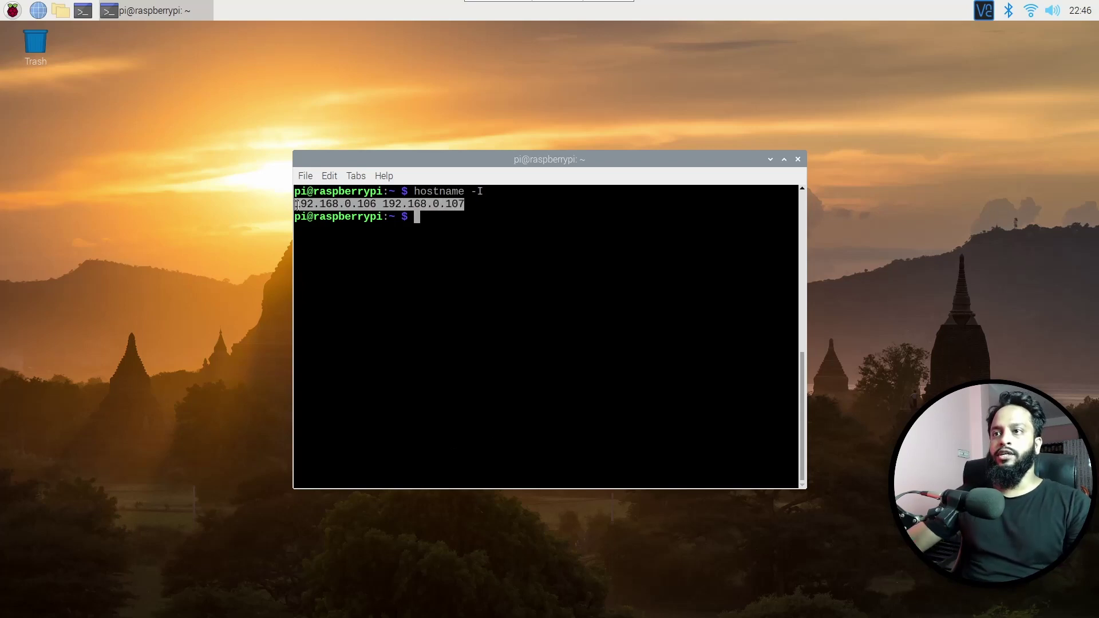
click(378, 205)
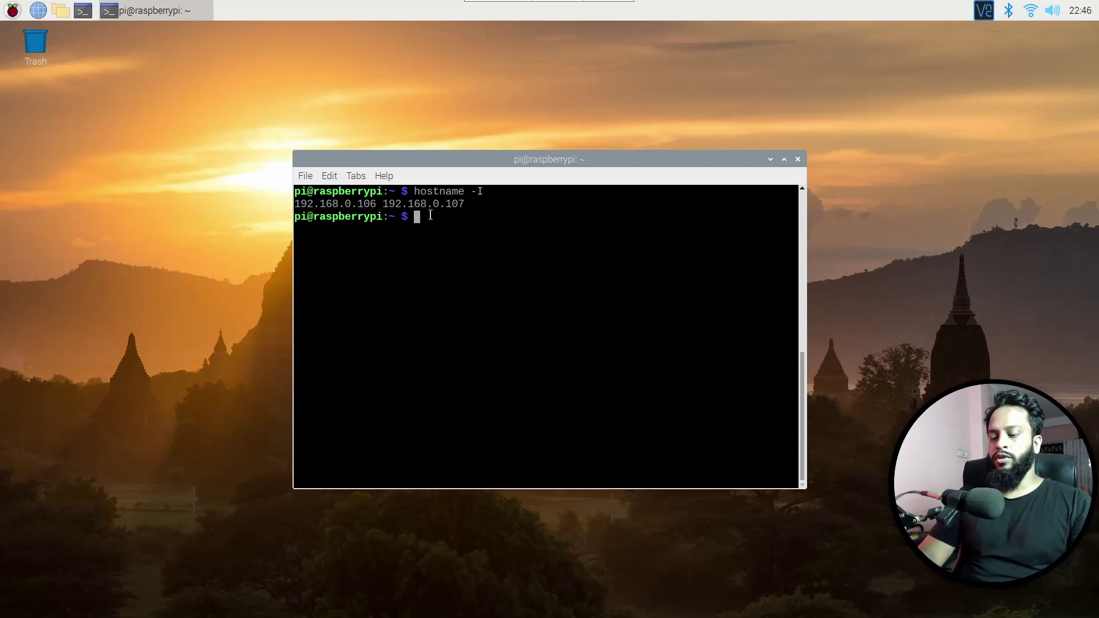
key(ctrl+l)
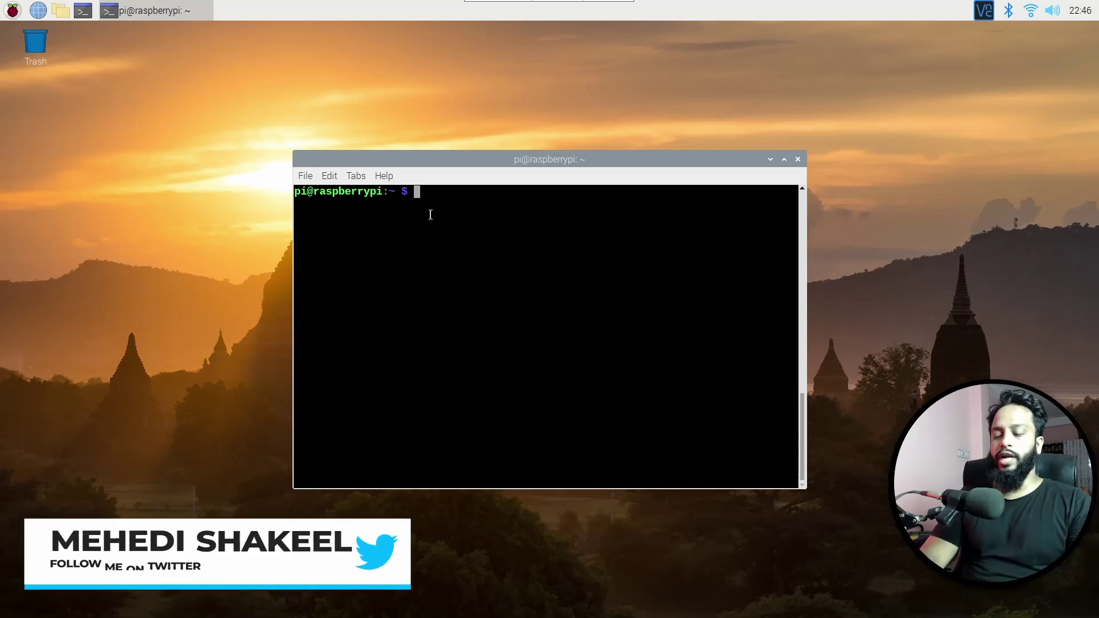
text(sudo nano )
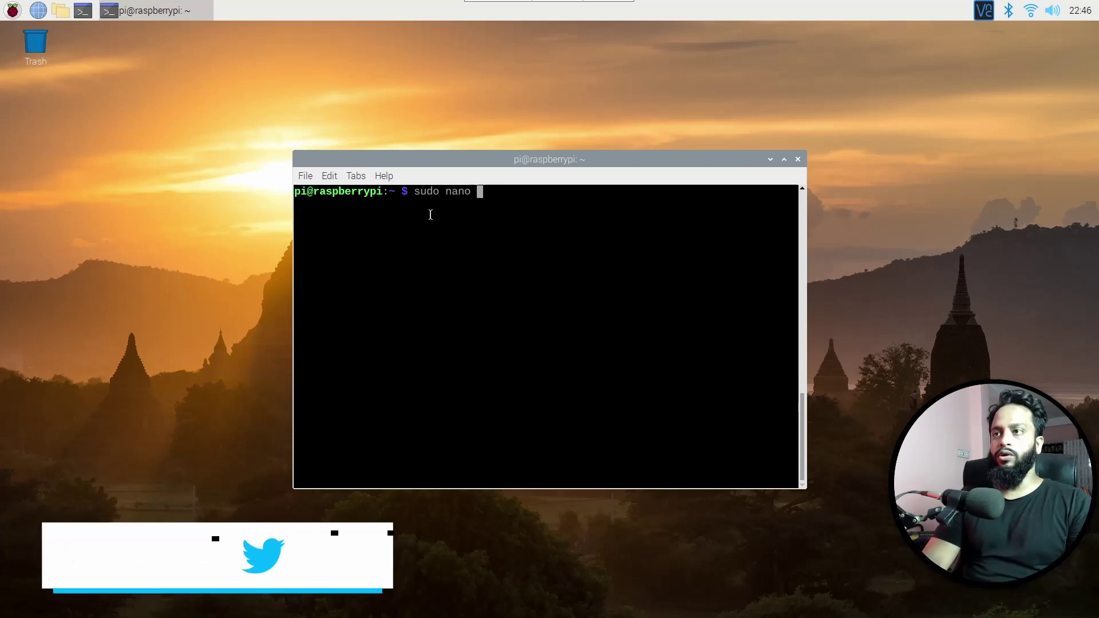
text(/etc)
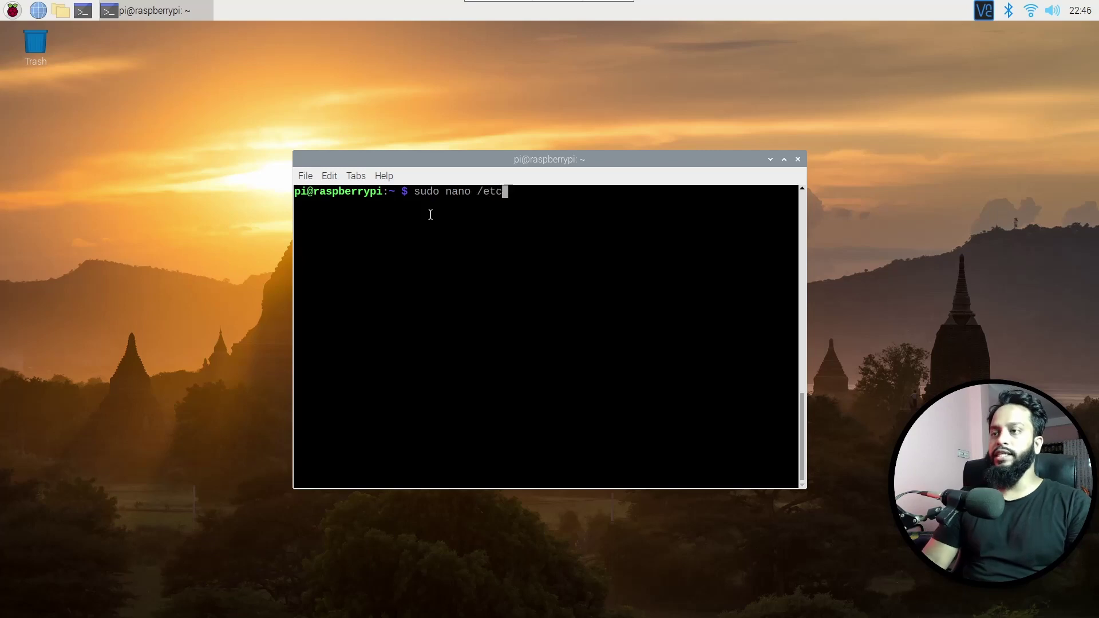
text(/dhcp)
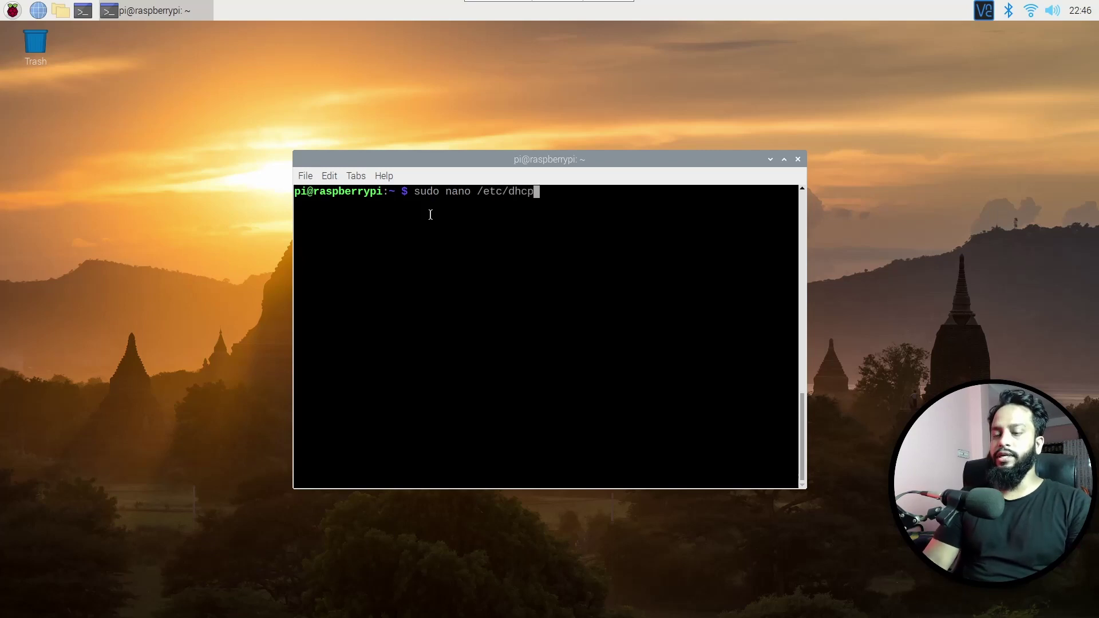
text(cd.conf)
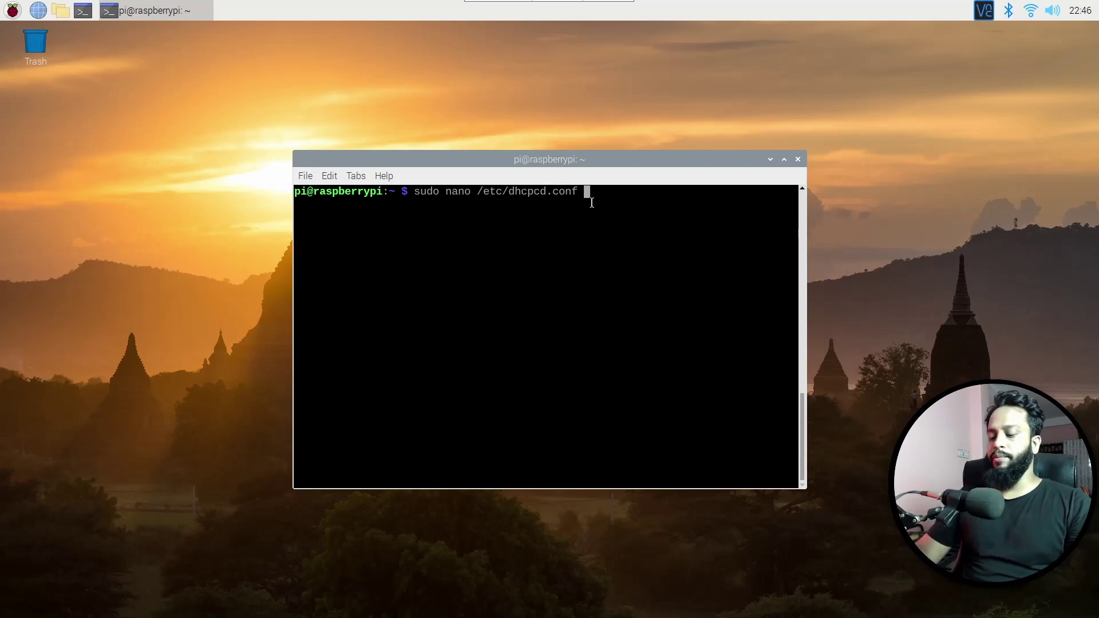
- Run sudo nano /etc/dhcpcd.conf to edit the DHCP client configuration
key(Return)
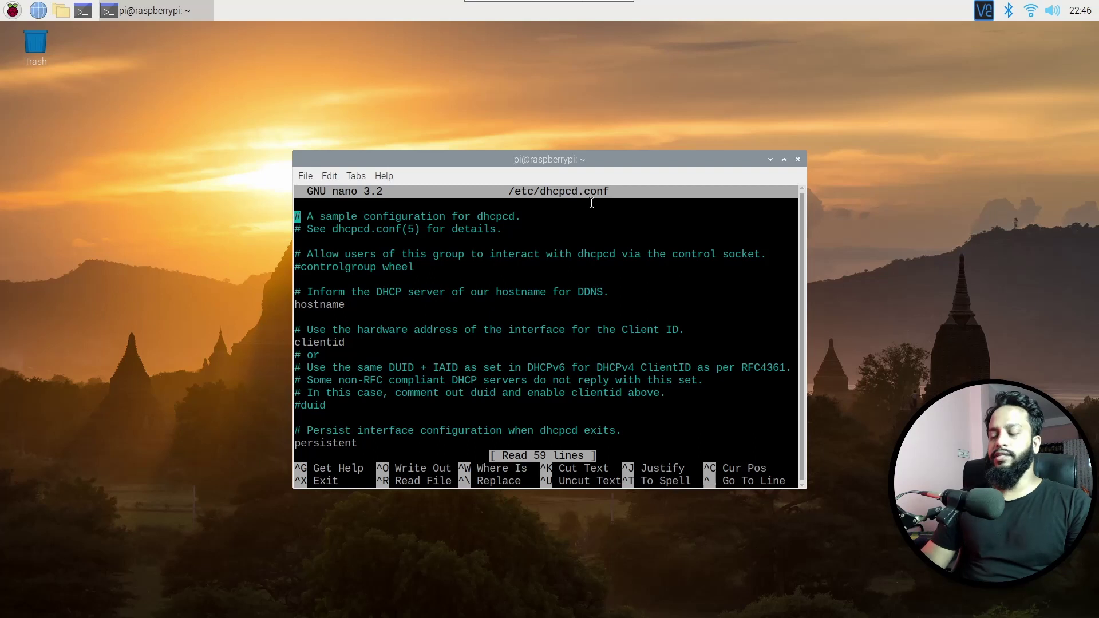
- Scroll dhcpcd.conf down to the '#interface eth0' line of the static IP example
key(Down)
key(Down)
key(Down)
key(Down)
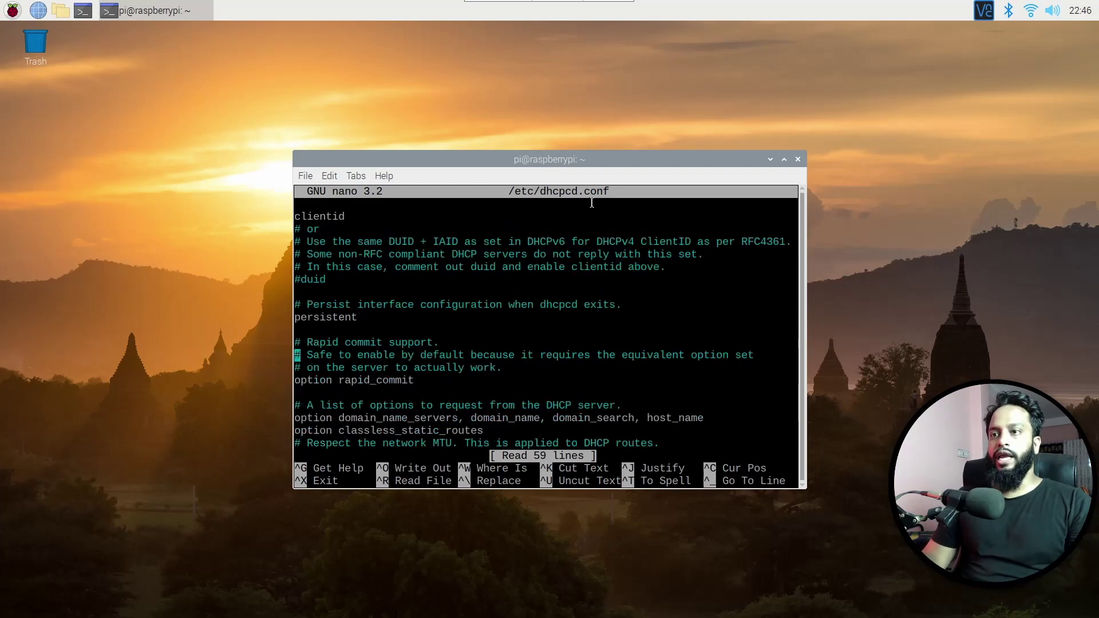
key(Down)
key(Down)
key(Down)
key(Down)
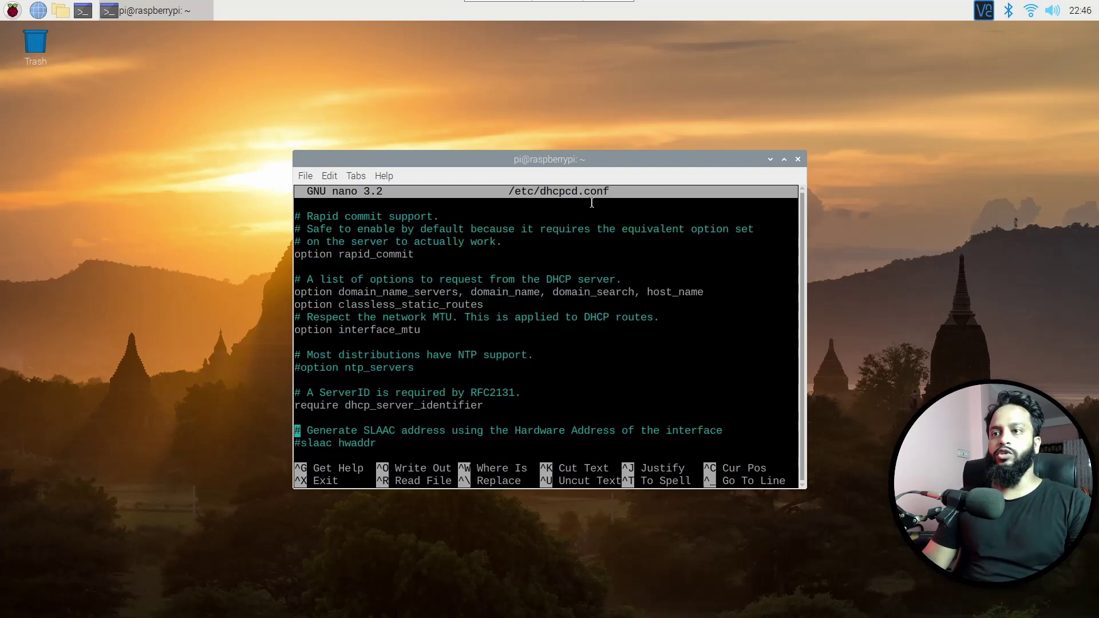
key(Down)
key(Down)
key(Down)
key(Down)
key(Down)
key(Up)
key(Up)
key(Up)
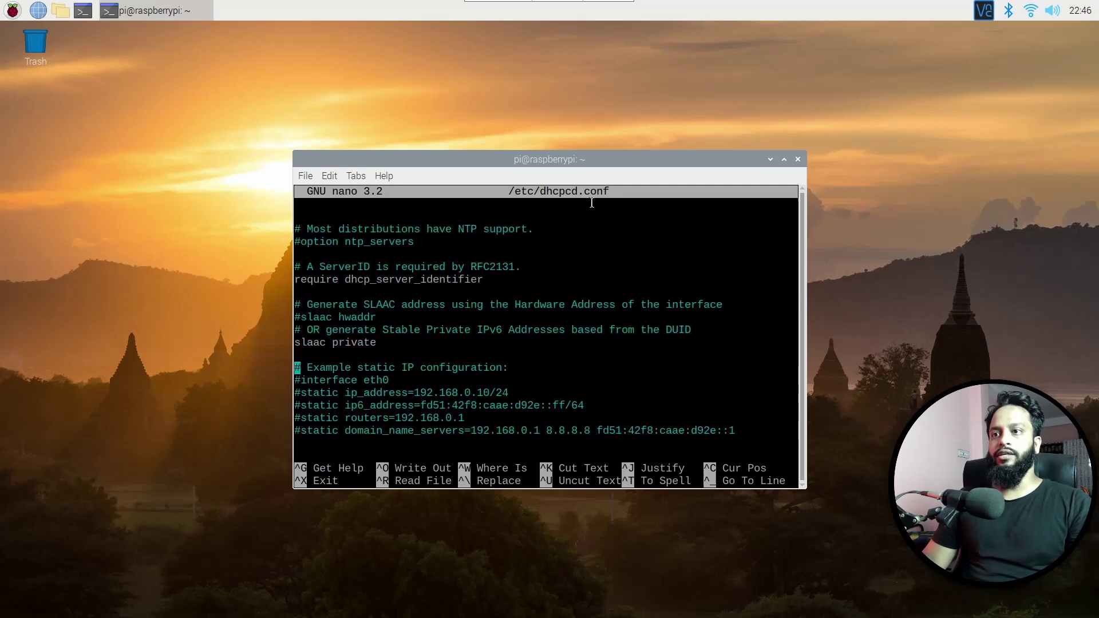
key(Down)
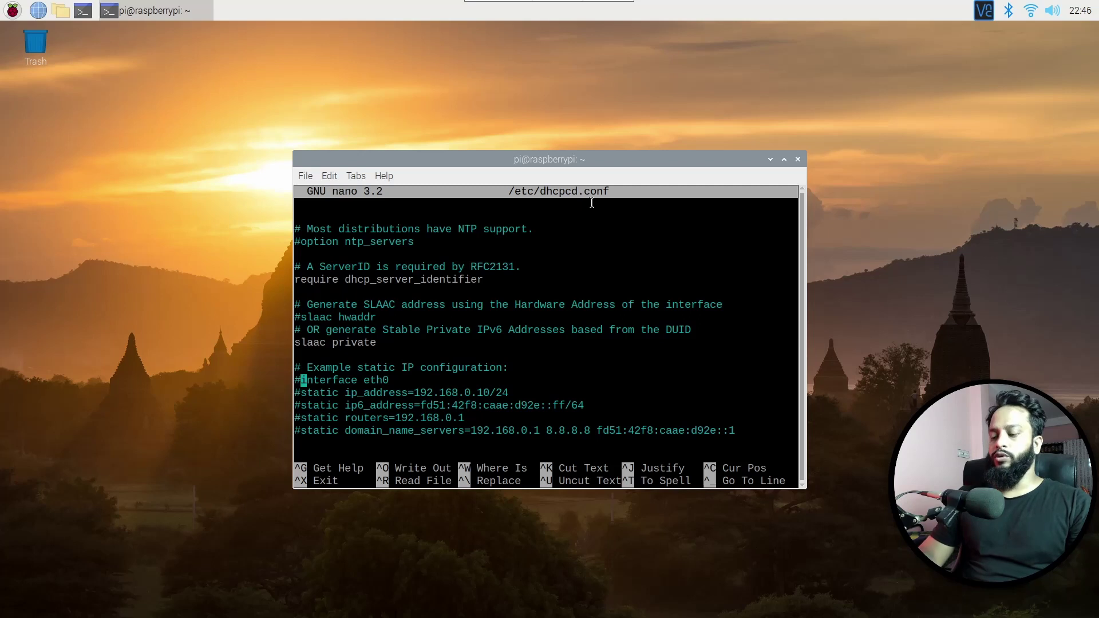
- Uncomment the example static IP lines and step along the ip_address line
key(BackSpace)
key(Down)
key(Delete)
key(Down)
key(Delete)
key(Down)
key(Delete)
key(Down)
key(Delete)
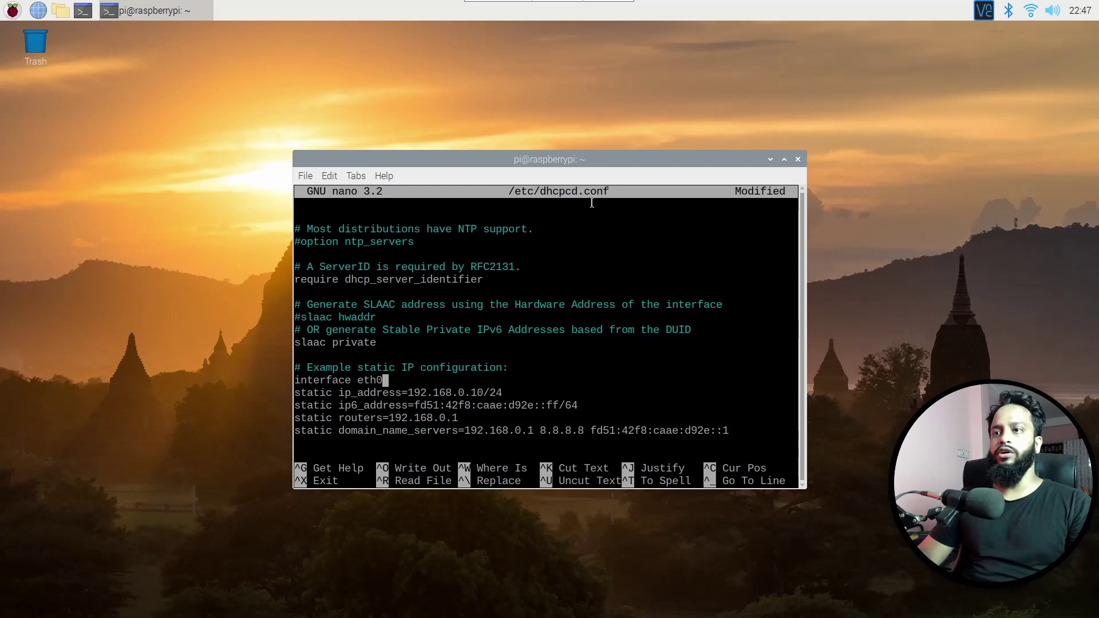
key(Down)
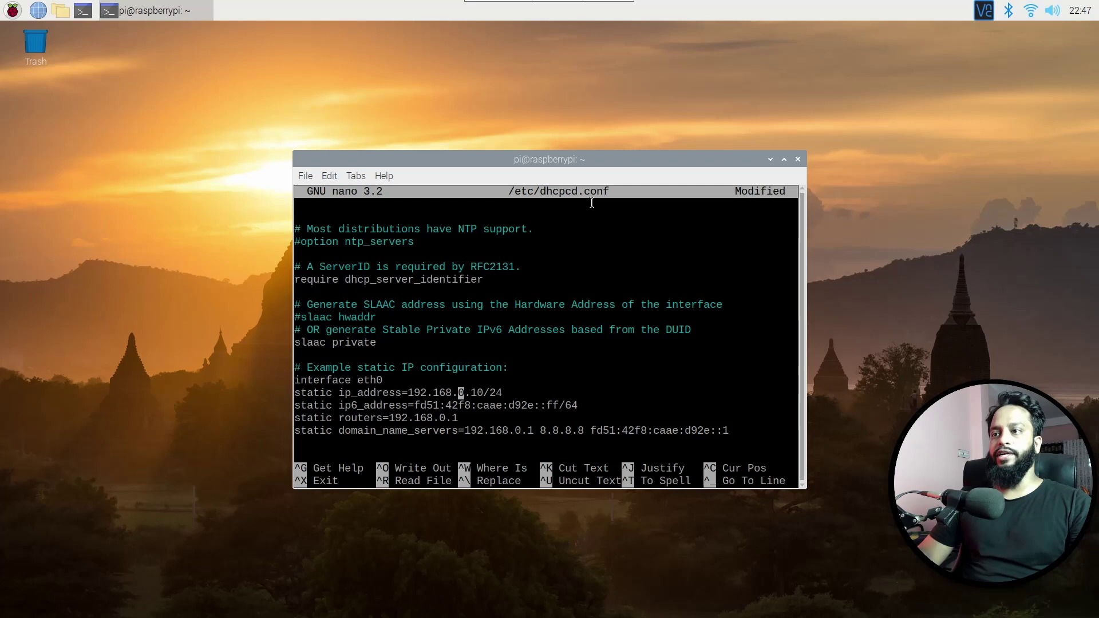
key(Right)
key(Right)
key(Right)
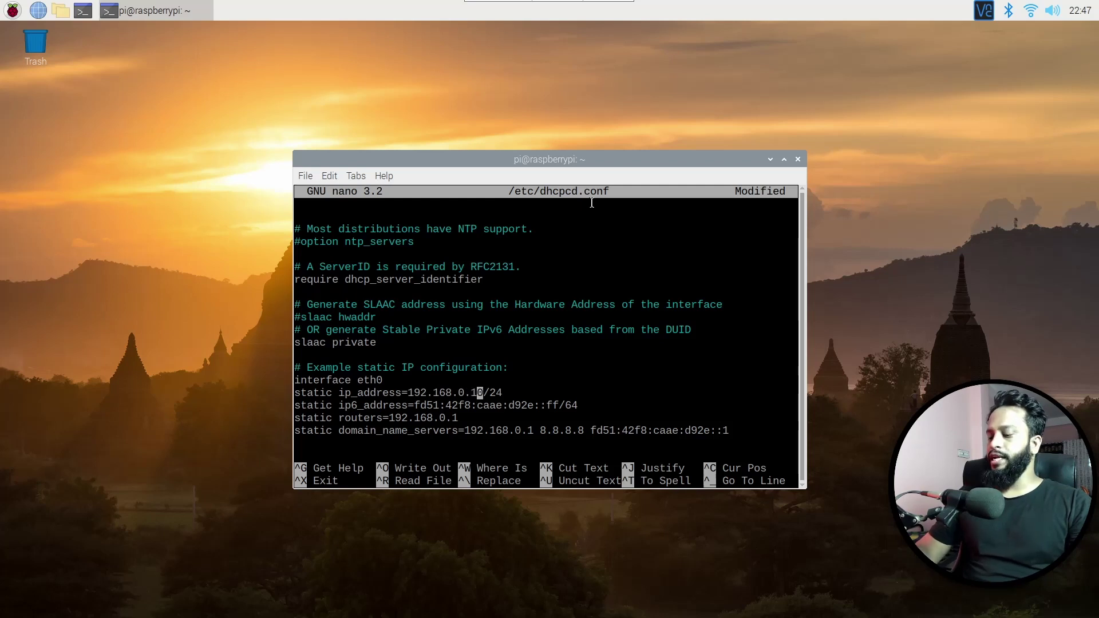
key(Right)
text(6)
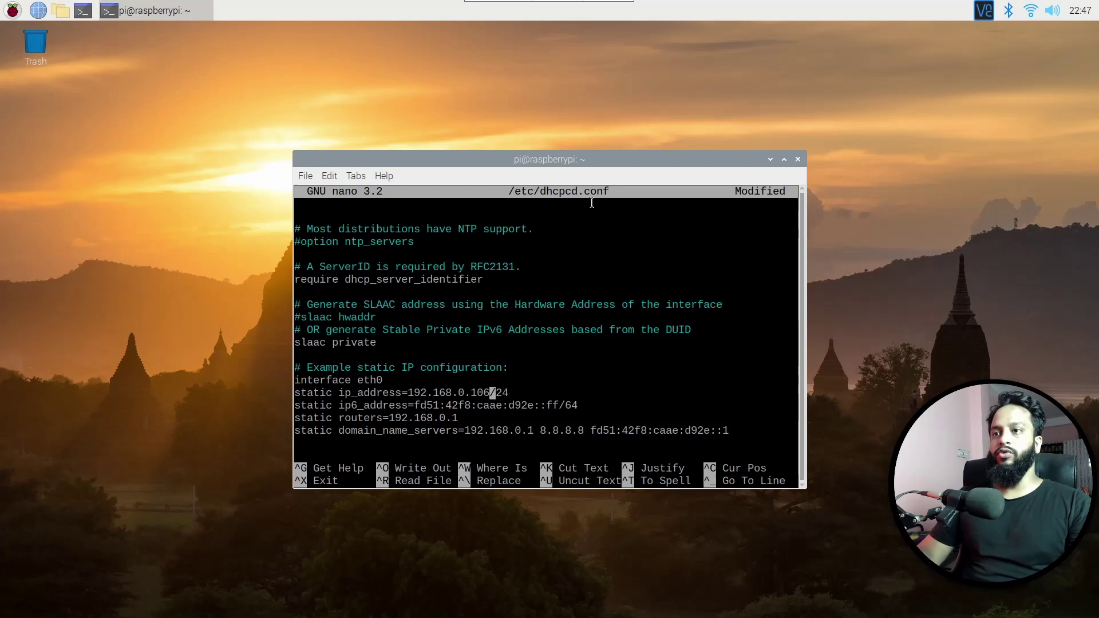
- Comment out the static ip6_address line and check the routers address
key(Down)
key(Left)
key(Left)
key(Left)
key(Left)
key(Left)
key(Left)
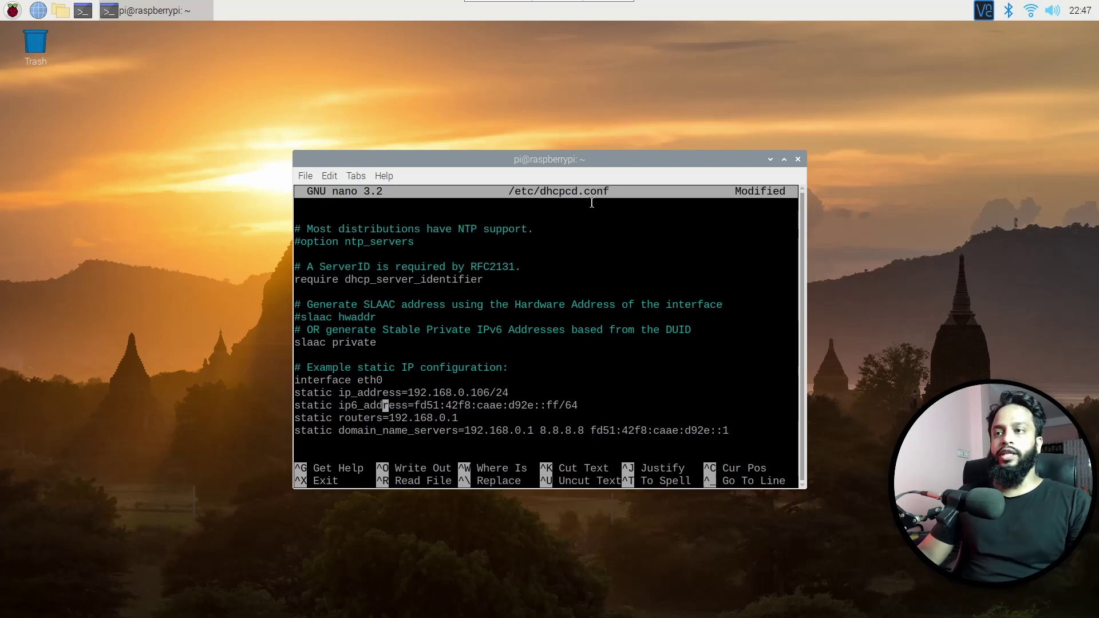
key(Left)
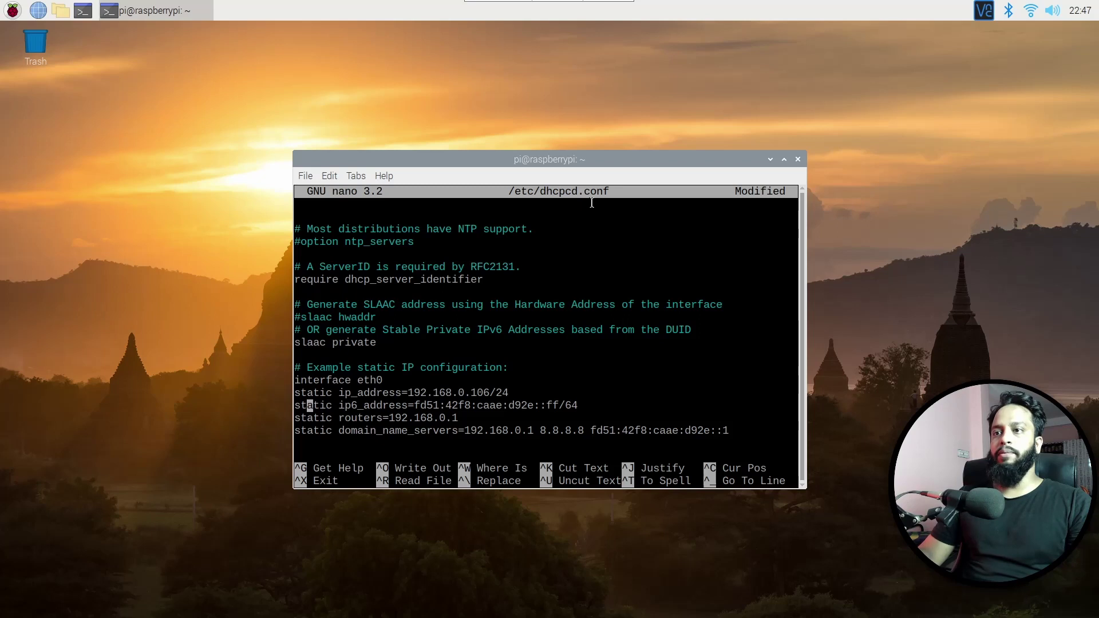
key(Left)
key(Left)
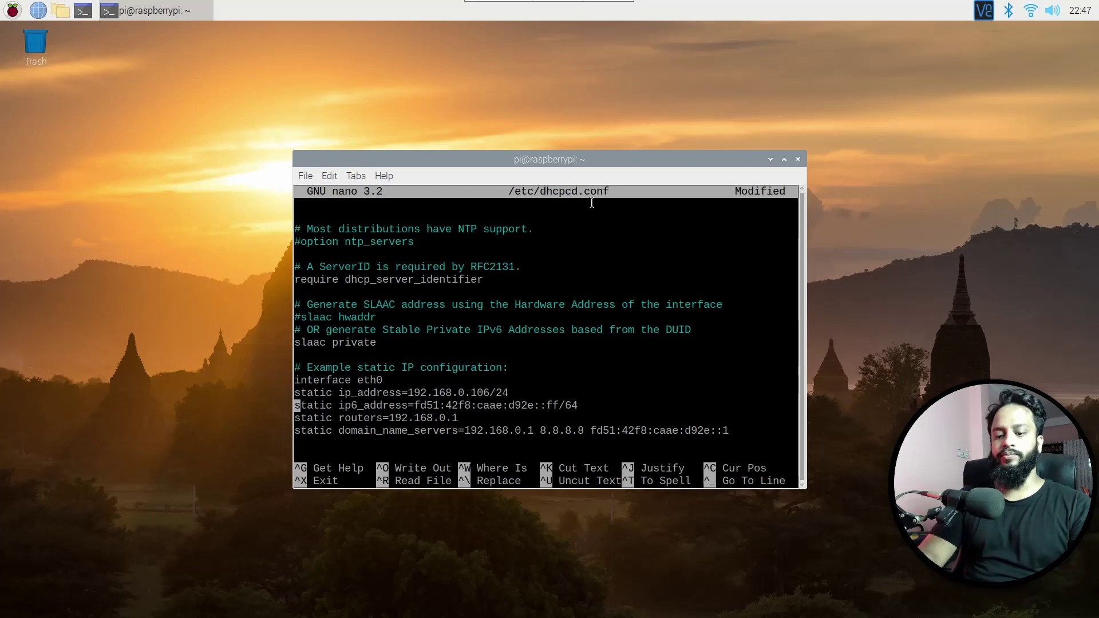
text(#)
key(Down)
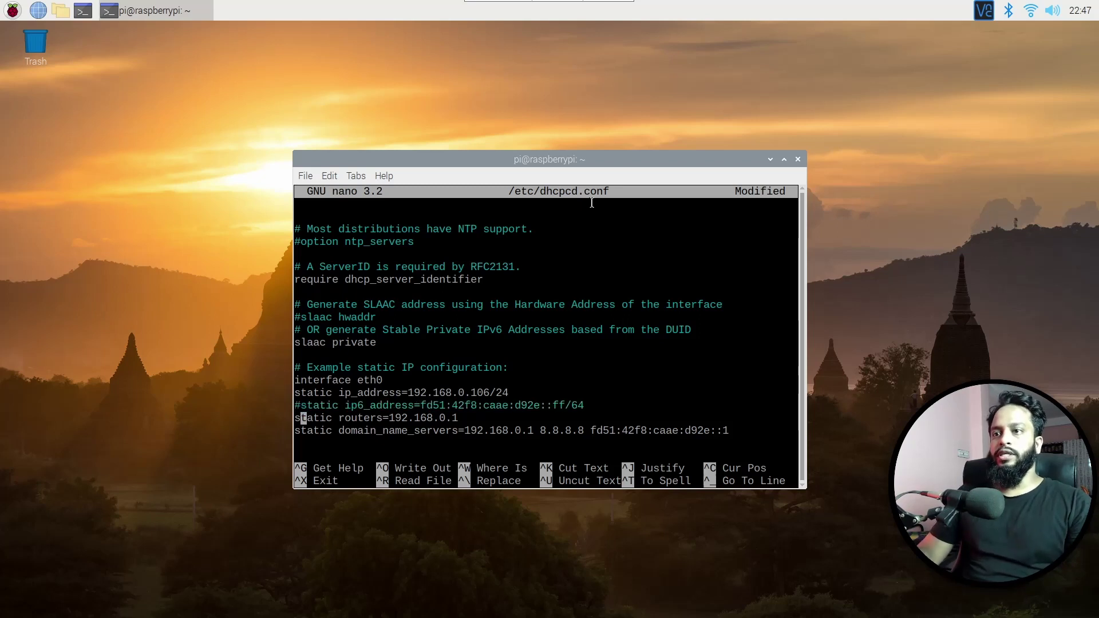
key(Right)
key(Right)
key(Right)
key(Right)
key(Right)
key(Right)
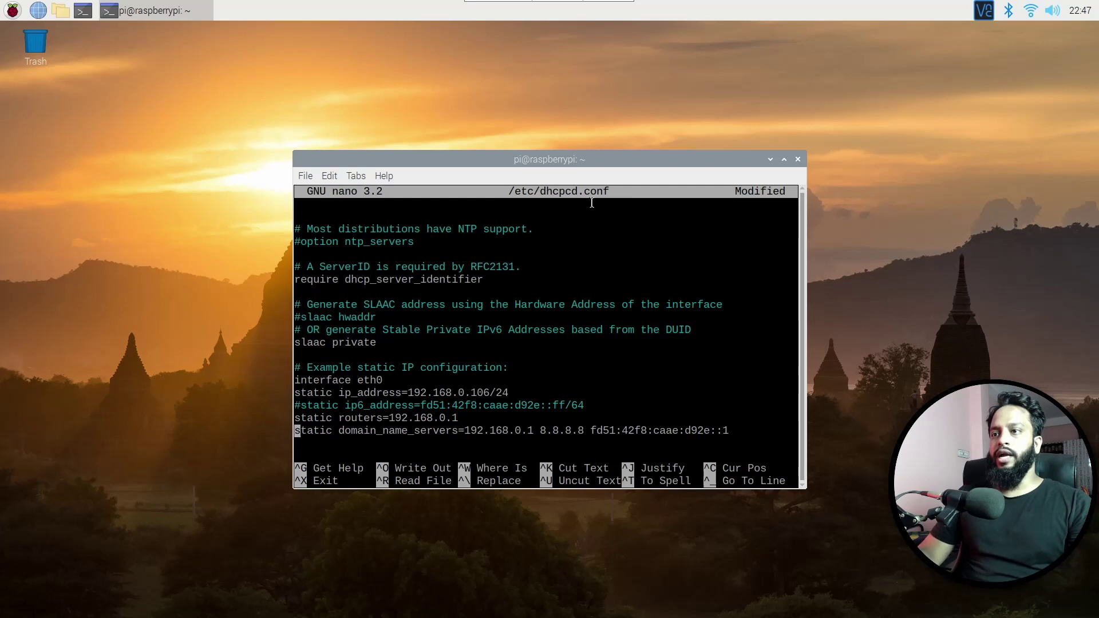
key(Left)
key(Left)
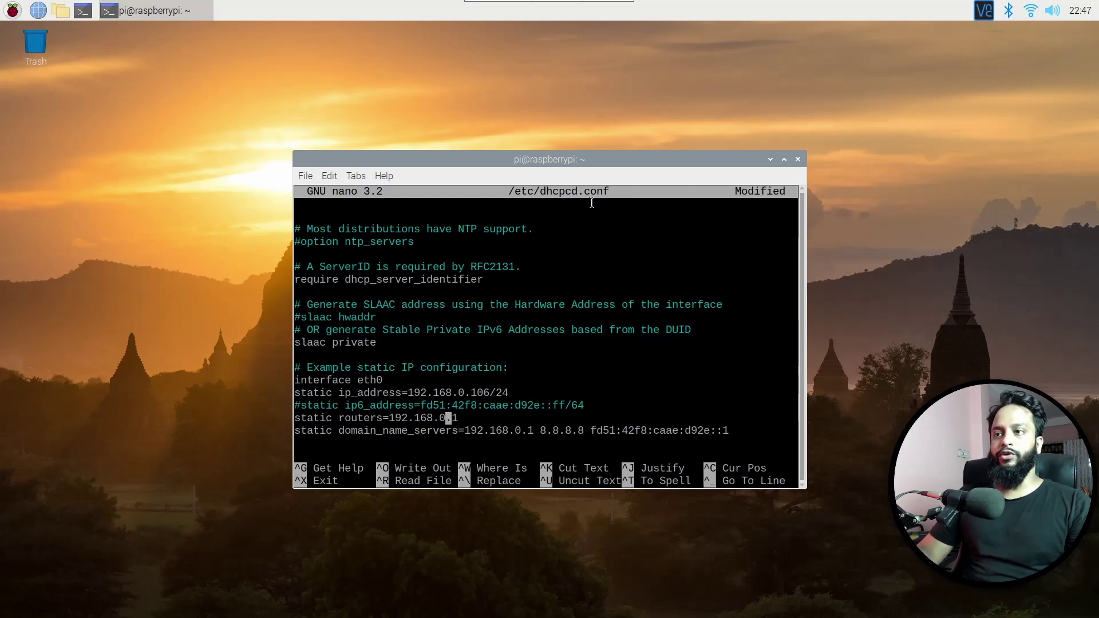
key(Left)
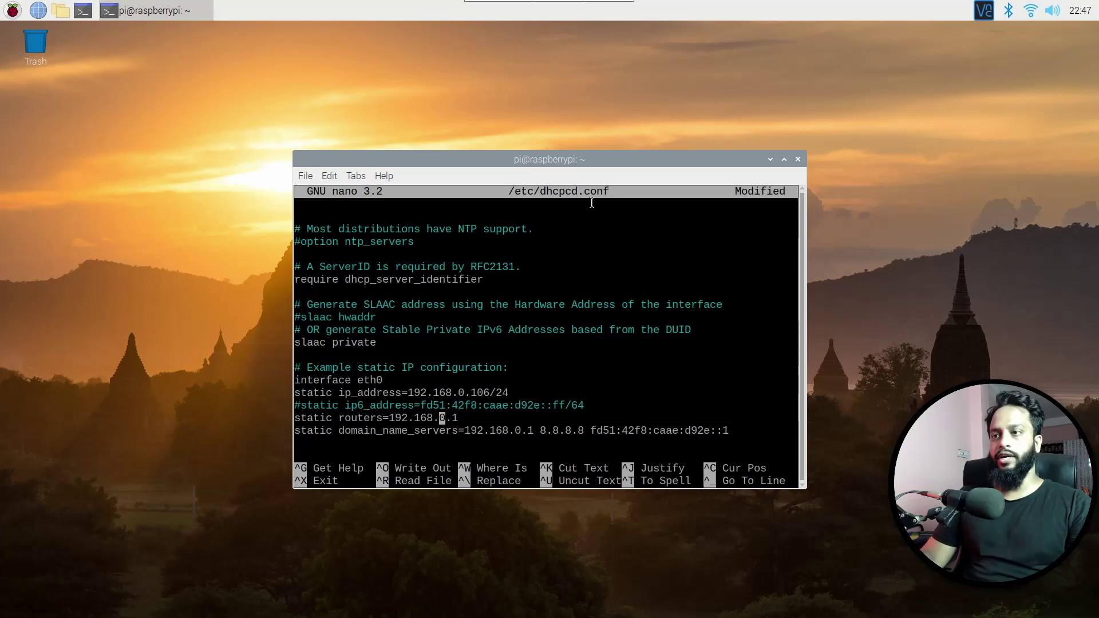
- Erase the IPv6 DNS entry, keeping 192.168.0.1 and 8.8.8.8, and save dhcpcd.conf
key(Down)
key(Left)
key(Left)
key(Left)
key(Left)
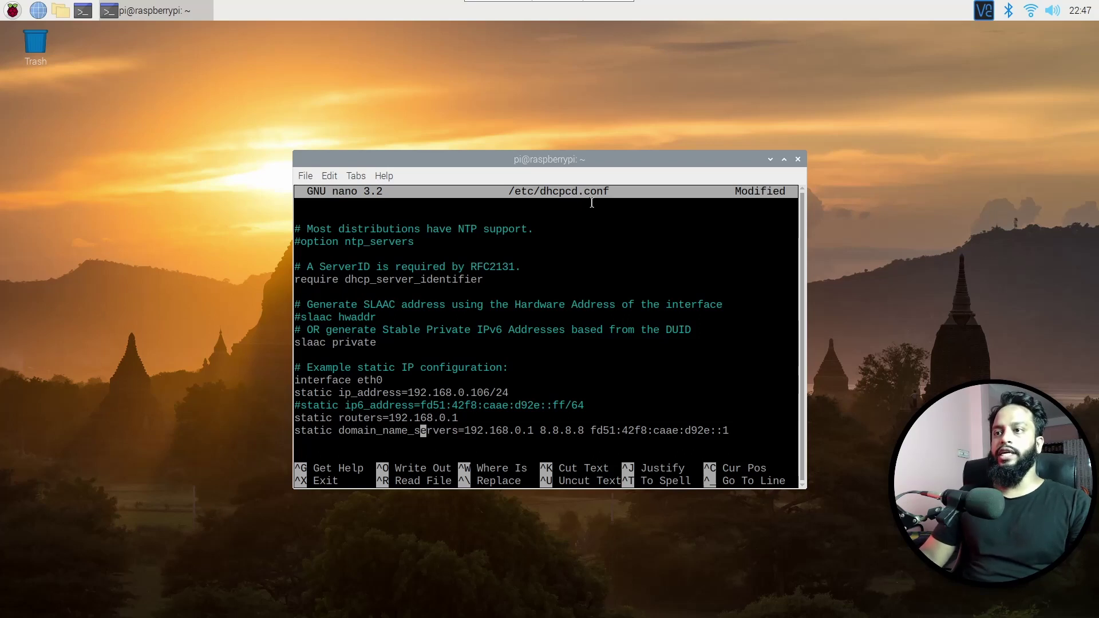
key(Right)
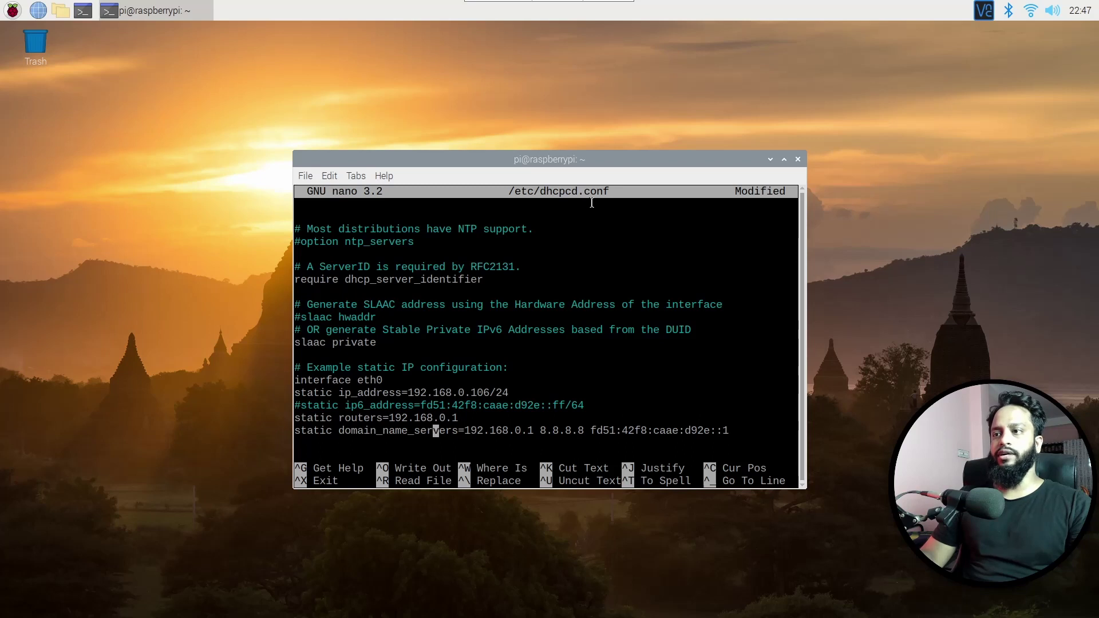
key(Right)
key(Right)
key(Right)
key(Right)
key(Right)
key(Right)
key(Right)
key(Right)
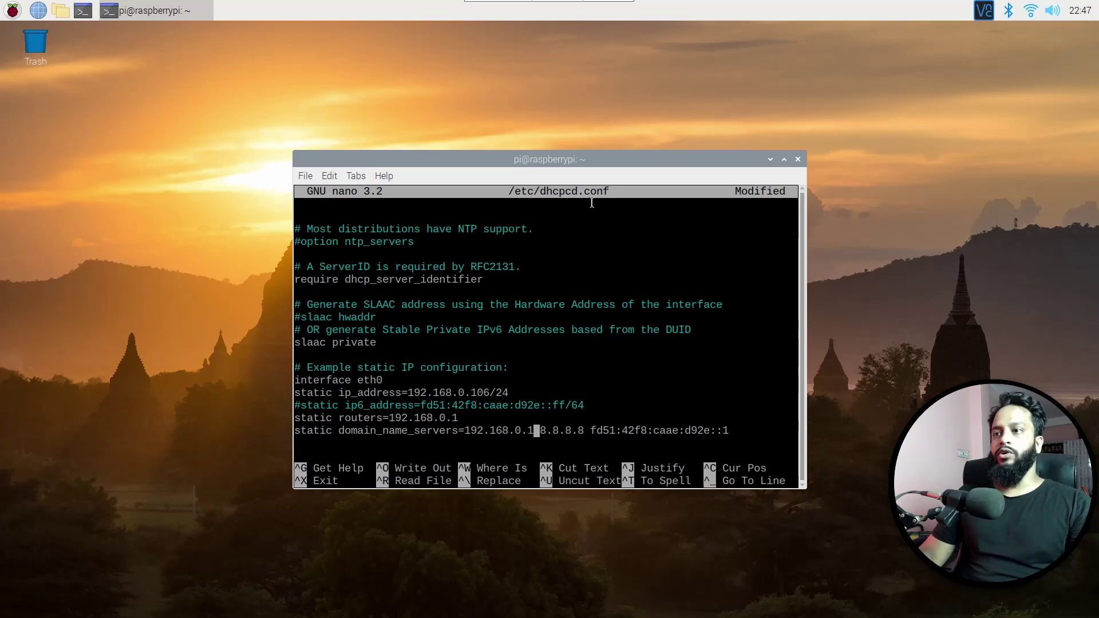
key(Right)
key(Right)
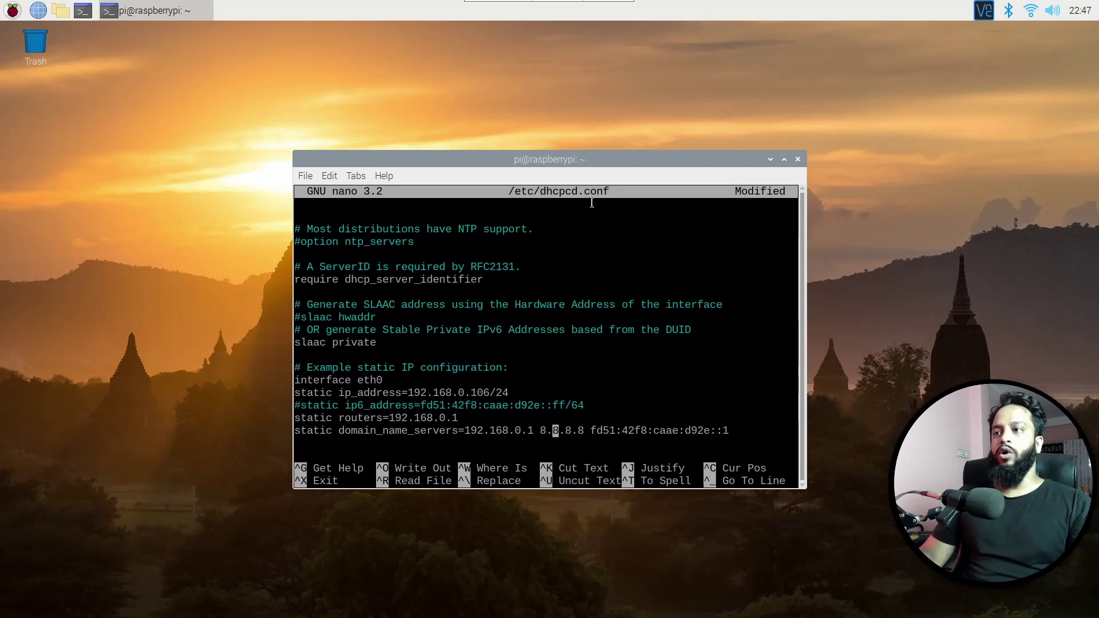
key(Right)
key(Right)
key(Right)
key(Right)
key(Right)
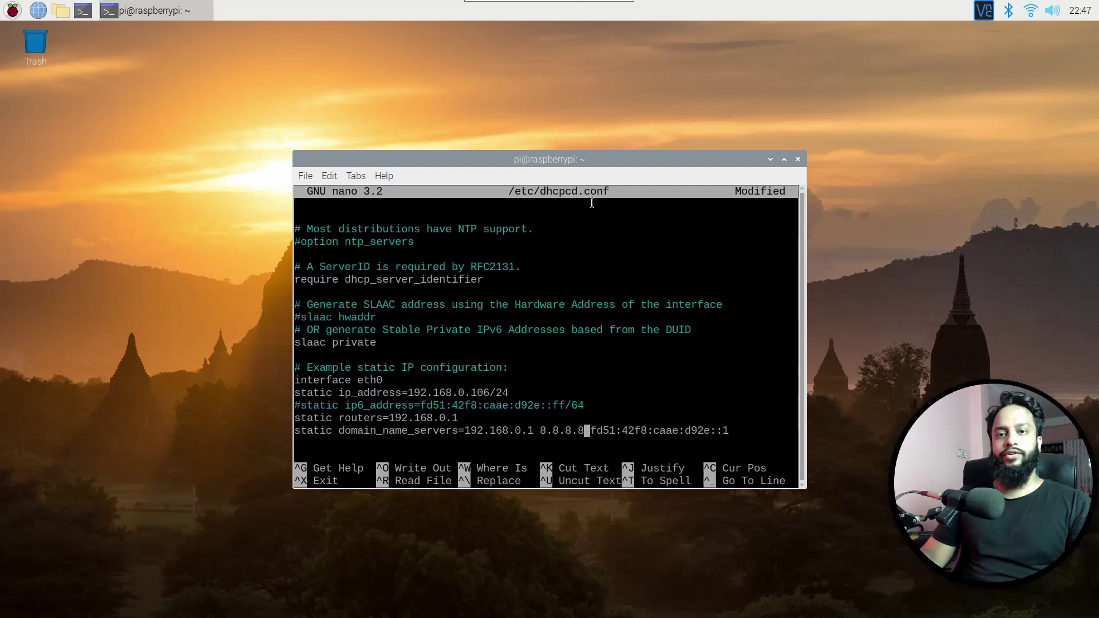
key(Right)
key(Right)
key(Right)
key(Right)
key(Right)
key(Right)
key(Right)
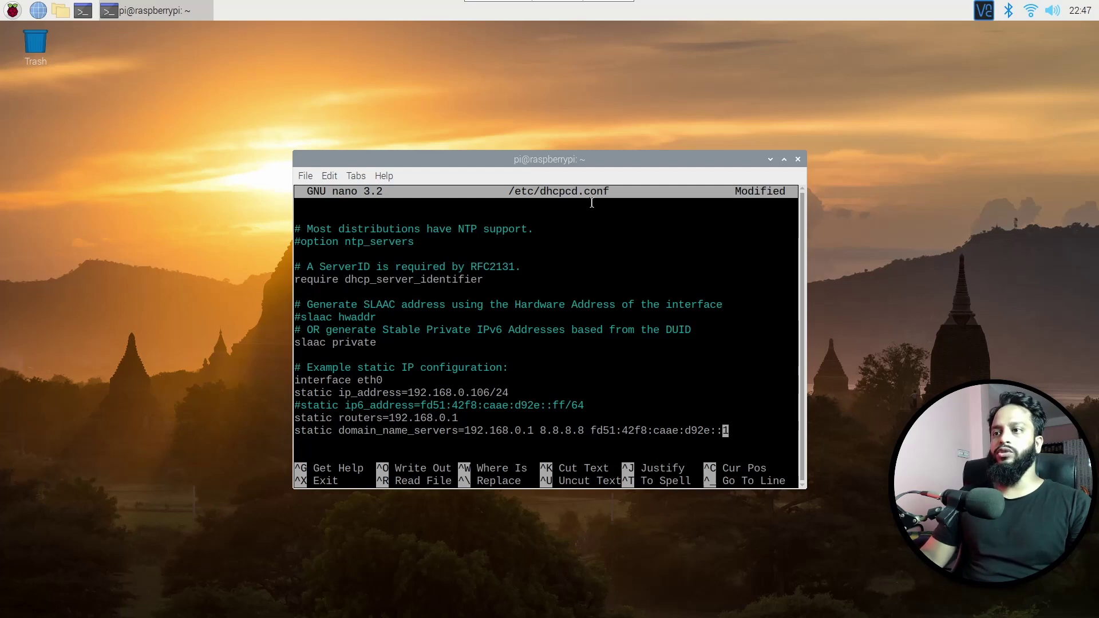
key(BackSpace)
key(BackSpace)
key(BackSpace)
key(BackSpace)
key(BackSpace)
key(BackSpace)
key(BackSpace)
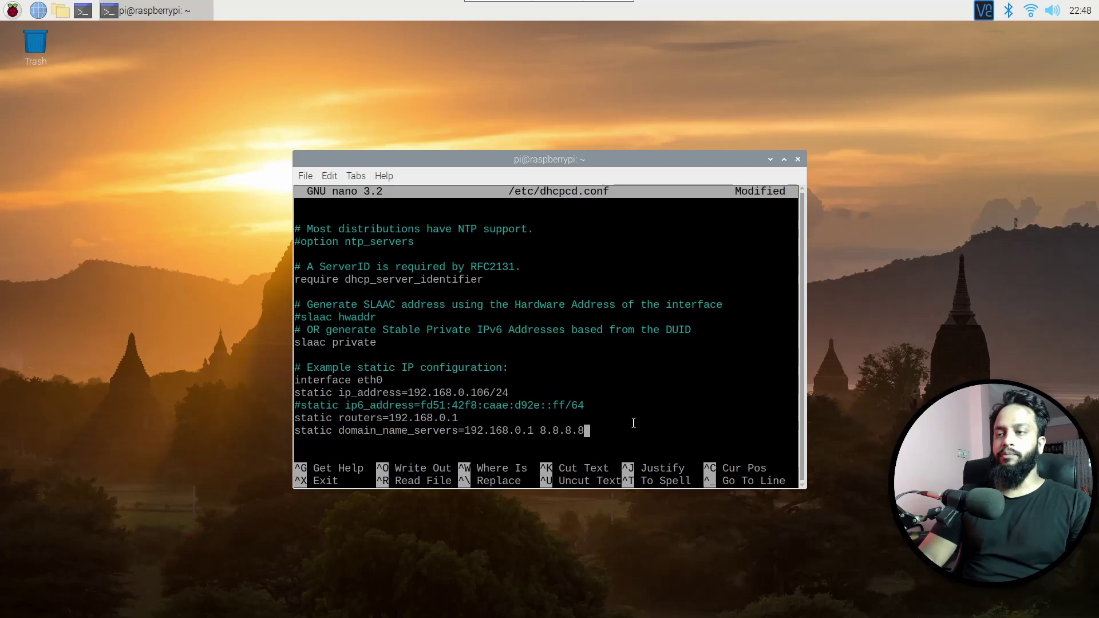
key(ctrl+o)
- Confirm writing dhcpcd.conf and exit nano back to the shell
key(Return)
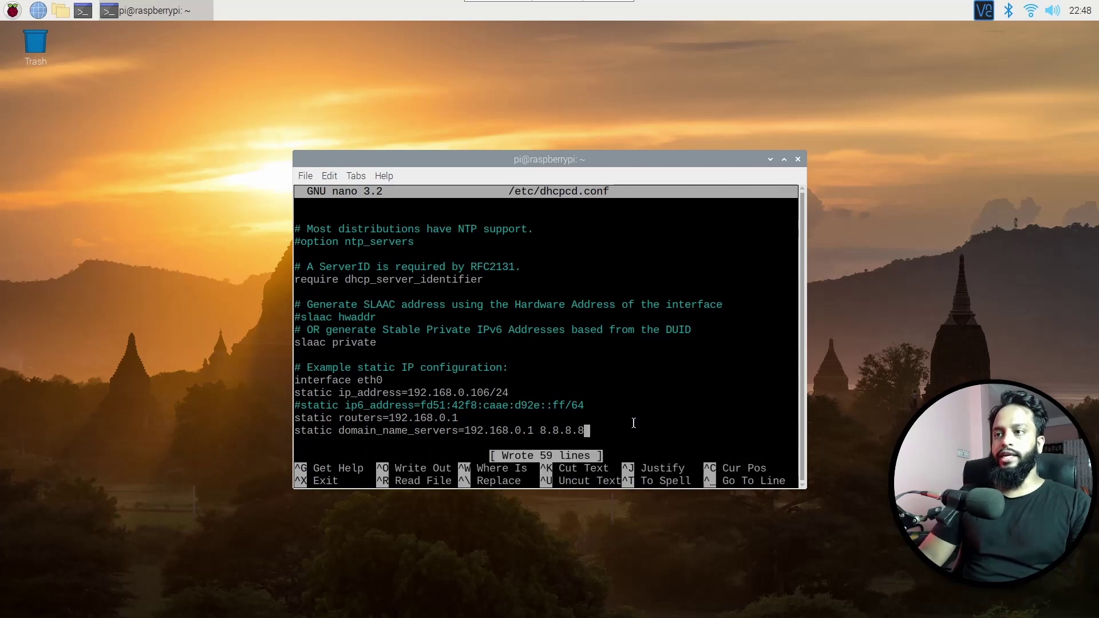
key(ctrl+x)
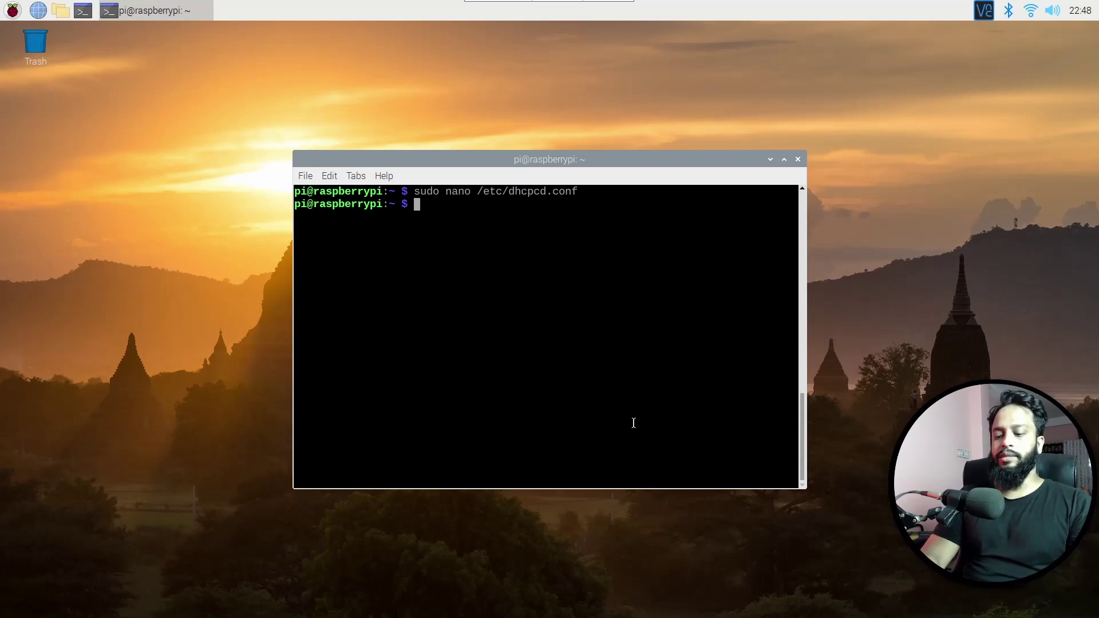
text(sudo reboot)
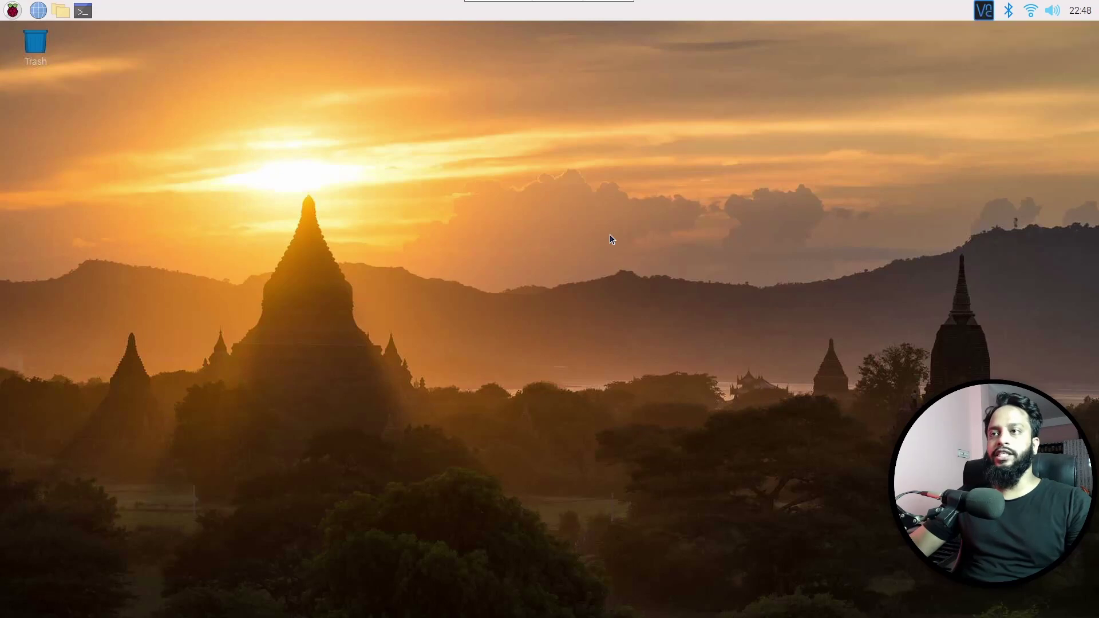
- Rerun ifconfig after the reboot, highlighting eth0's 192.168.0.106 address and the eth0 and wlan0 names
click(85, 12)
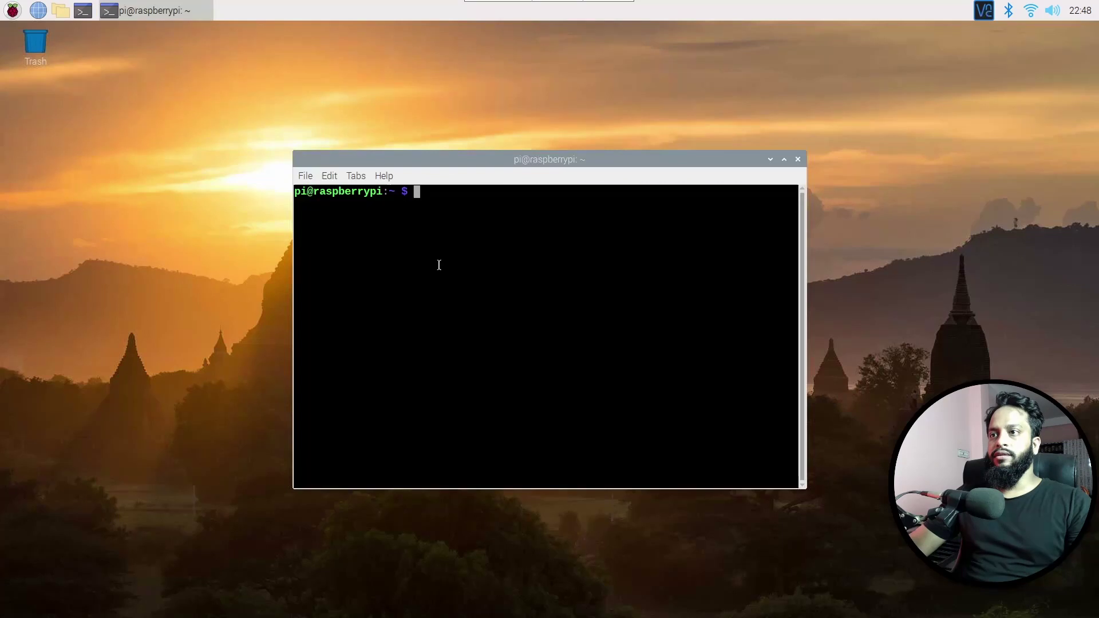
text(ifconfig)
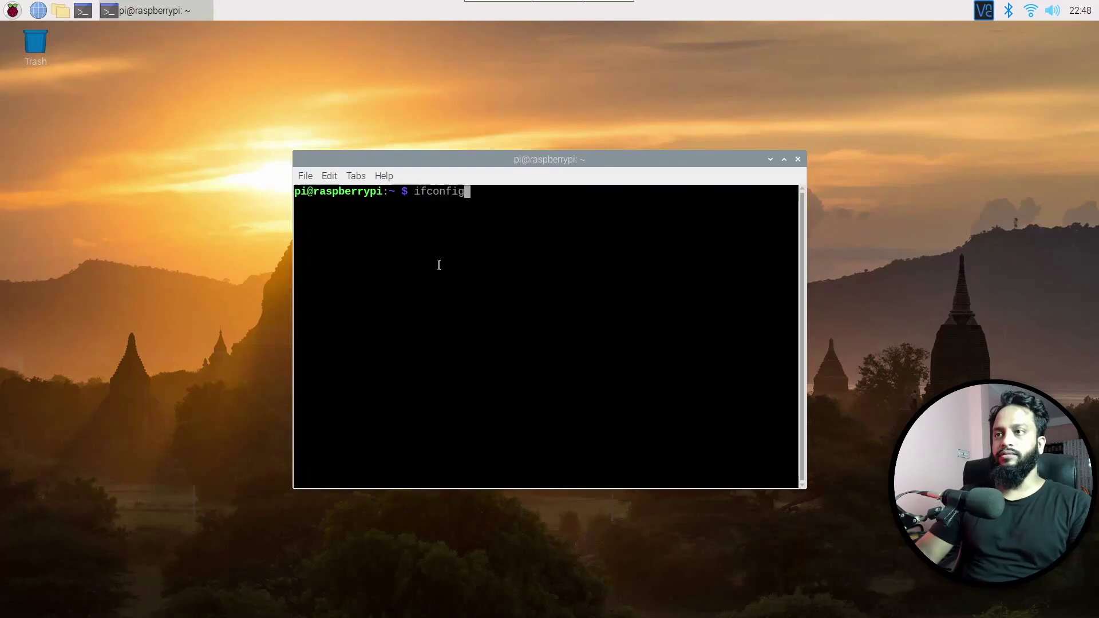
key(Return)
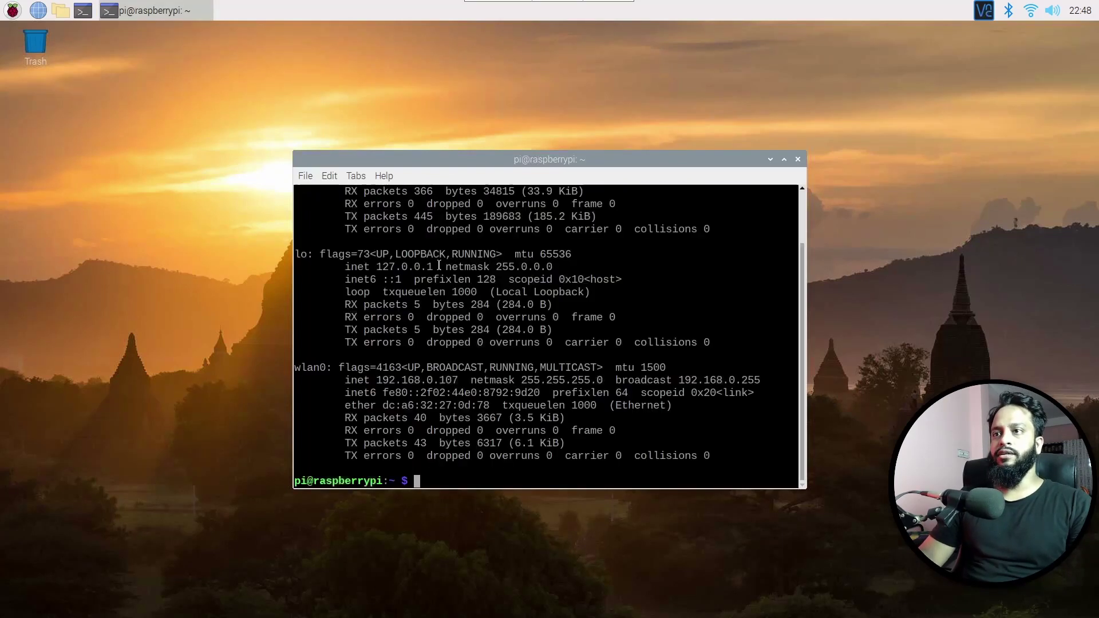
scroll(461, 286, up, 1)
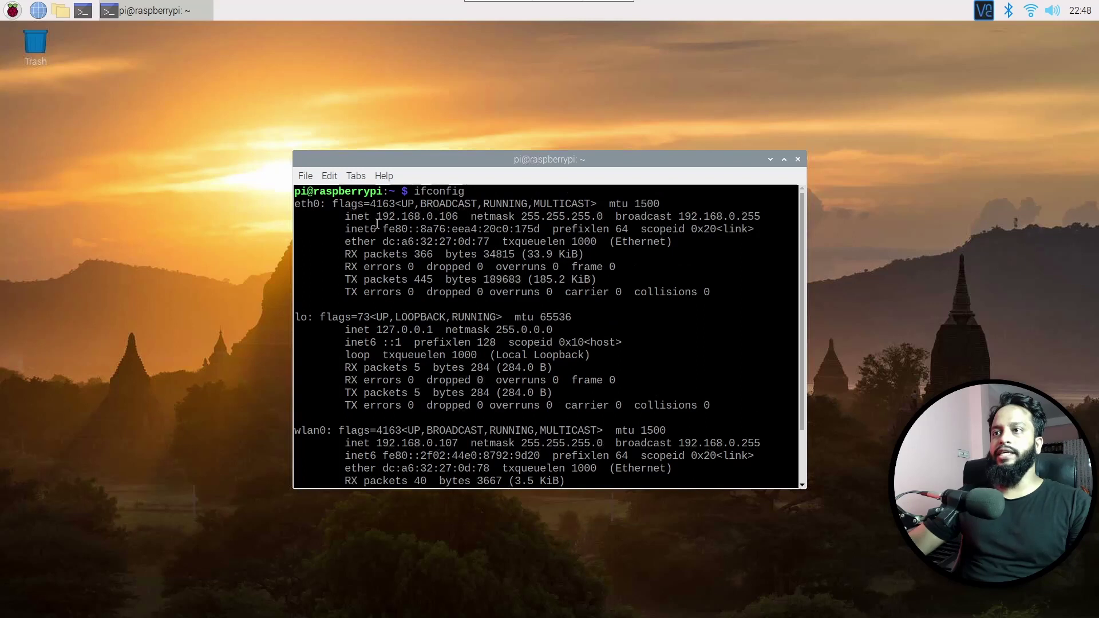
drag(377, 216, 459, 216)
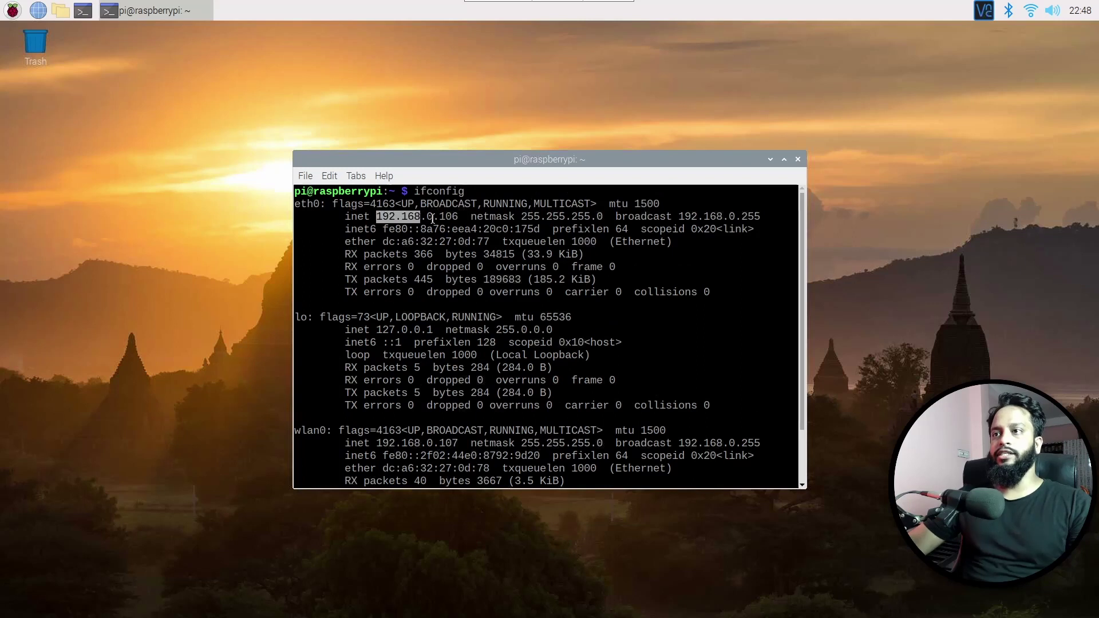
click(386, 215)
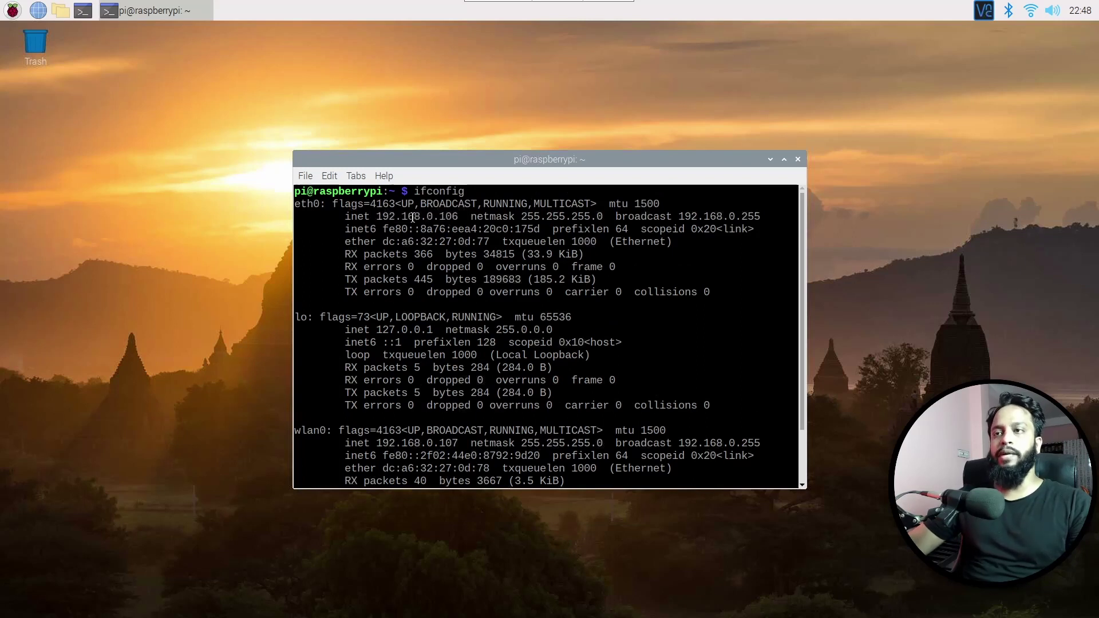
drag(320, 204, 294, 204)
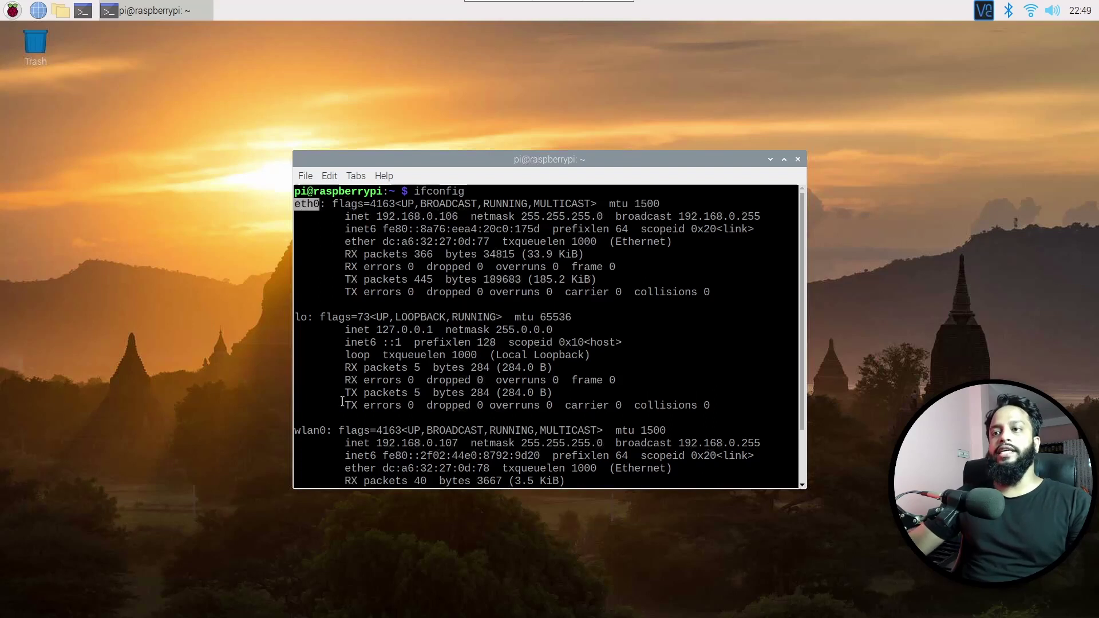
drag(329, 430, 292, 433)
scroll(458, 444, down, 2)
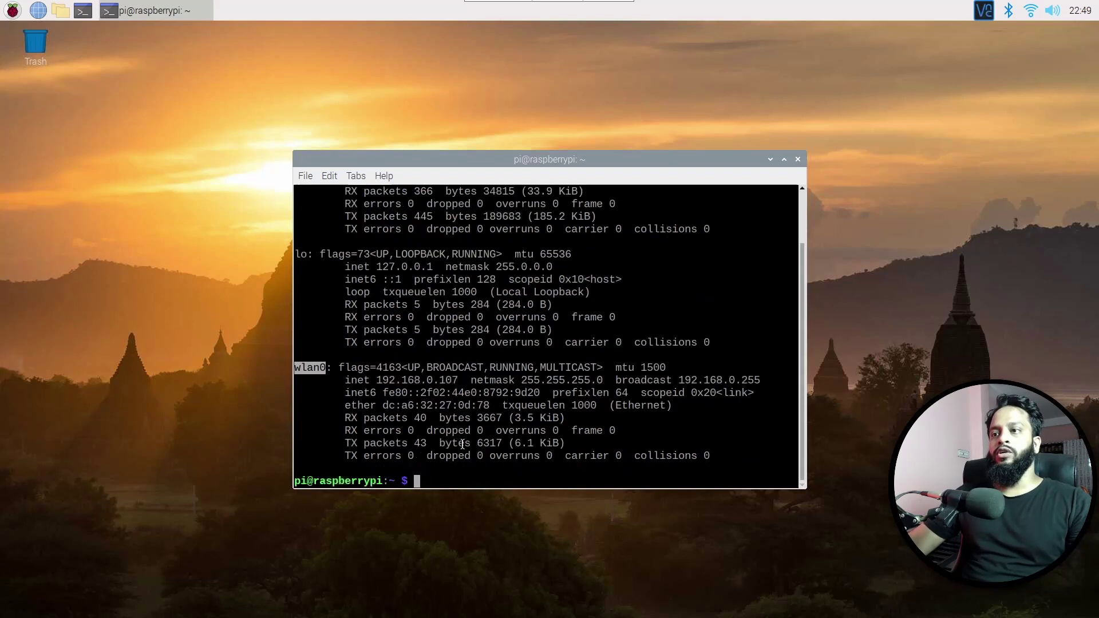
click(465, 475)
- Reopen dhcpcd.conf from command history and scroll to the eth0 static block and fallback profile
key(Up)
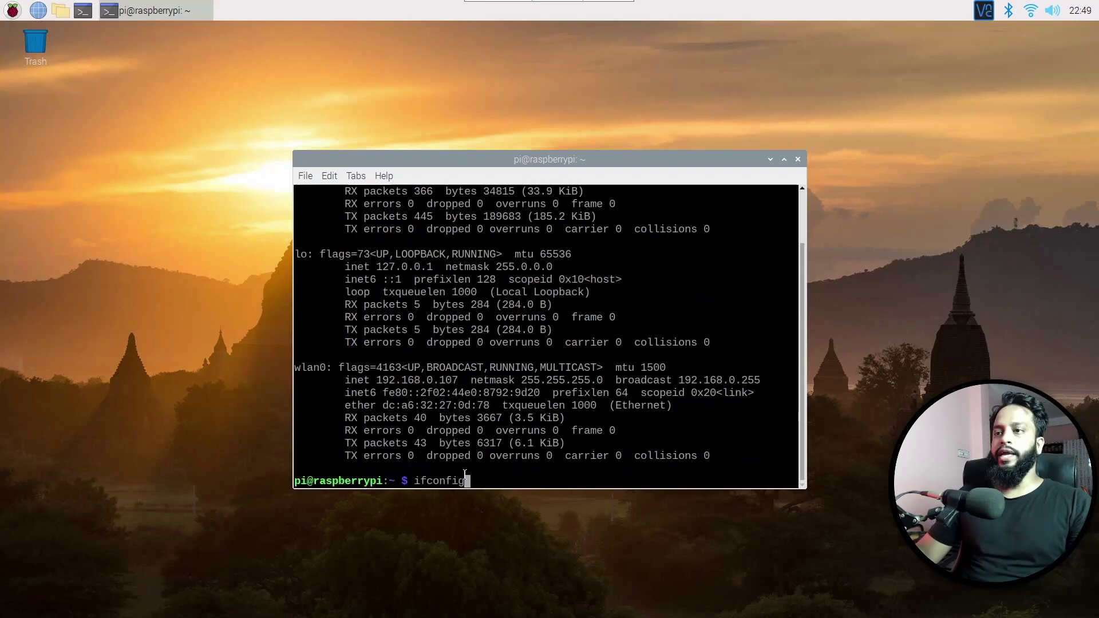
key(Up)
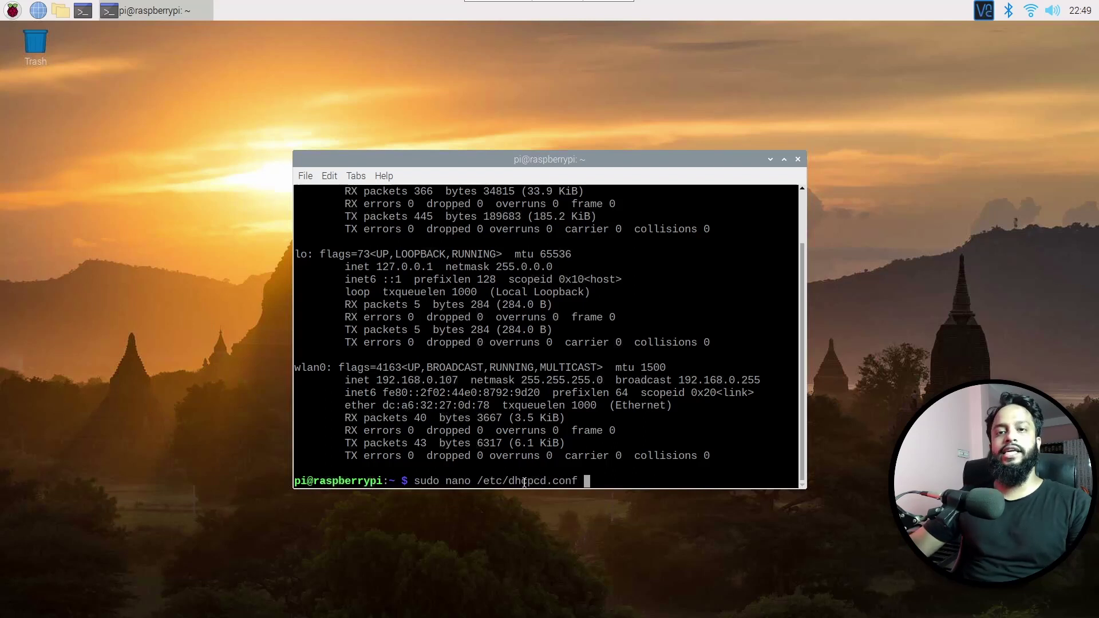
key(Return)
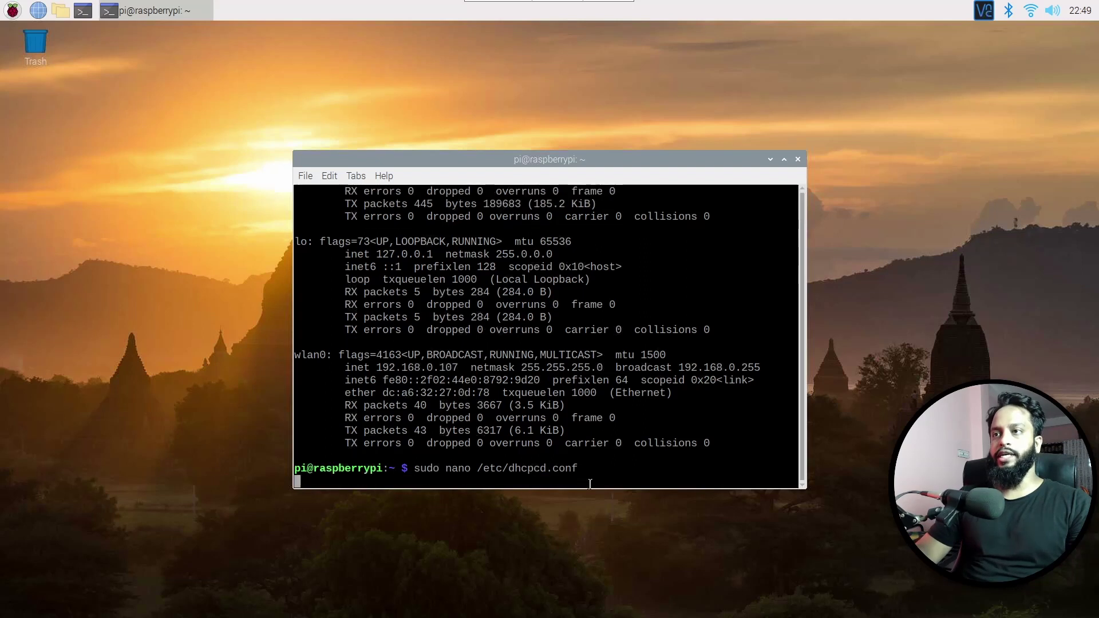
key(Down)
key(Down)
key(Down)
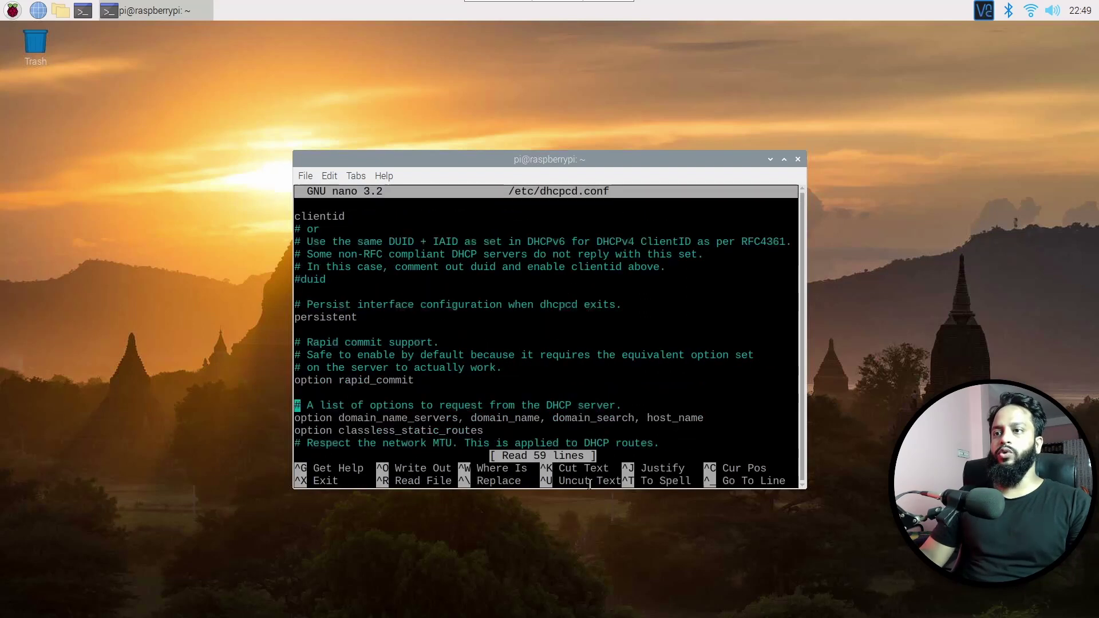
key(Down)
key(Down)
key(Down)
key(Down)
key(Down)
key(Down)
key(Down)
key(Down)
key(Down)
key(Down)
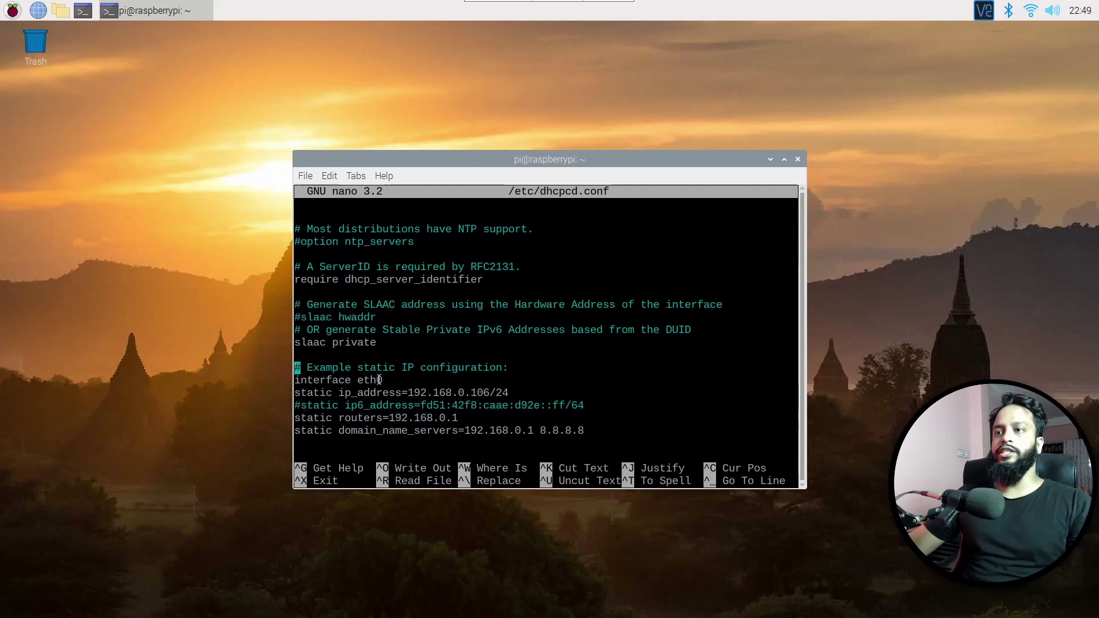
key(Down)
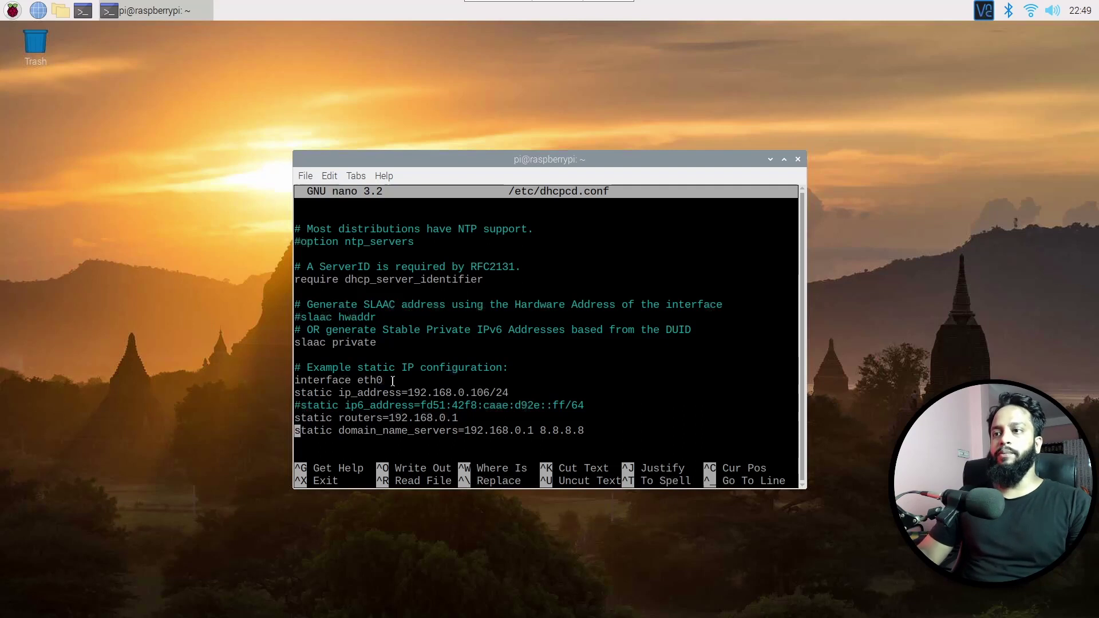
key(Down)
key(Down)
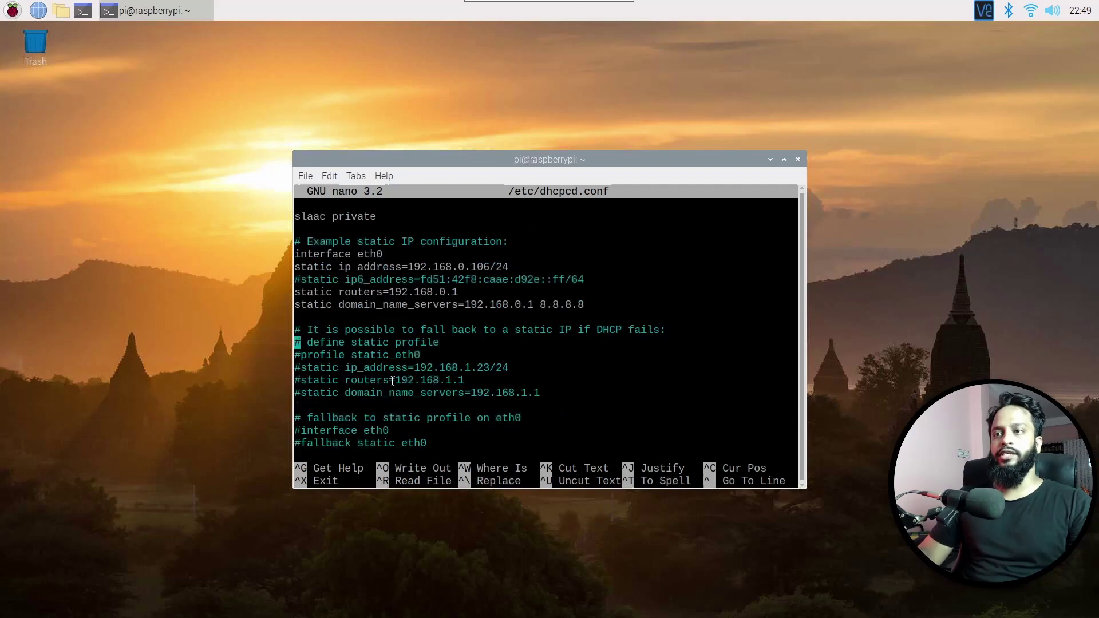